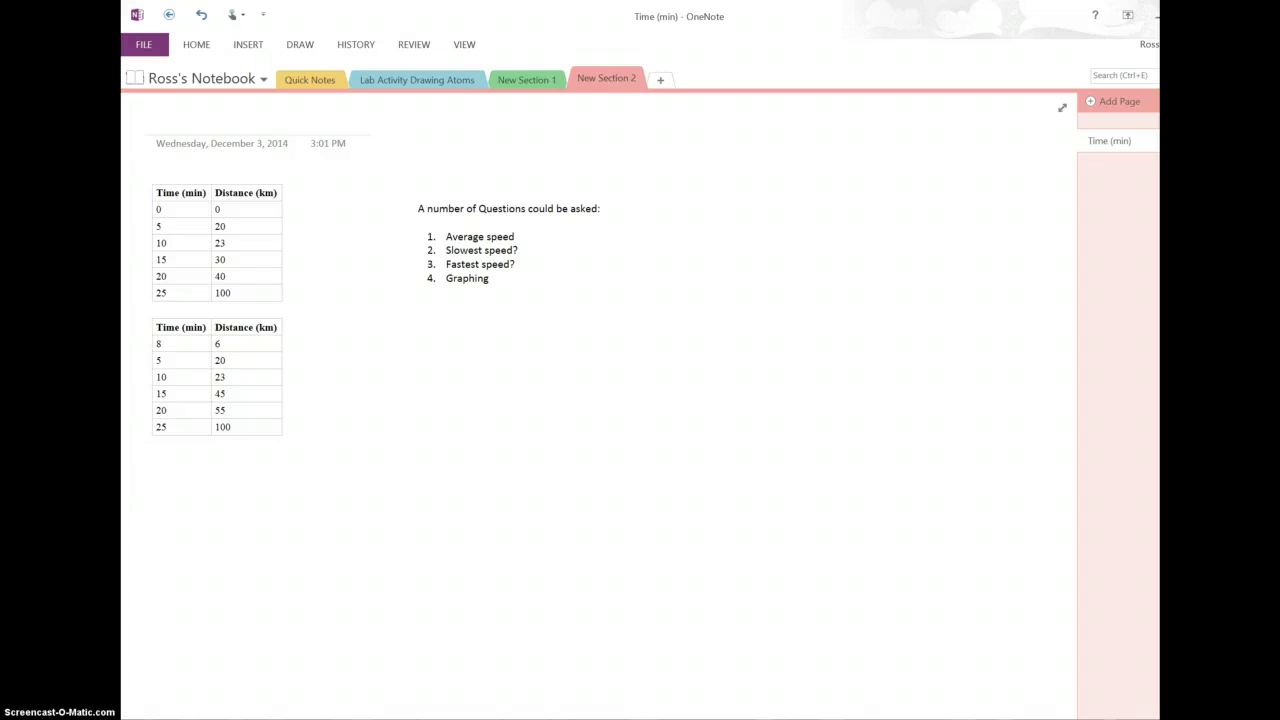
Finish the handwritten '#1' label beside the first table.
{"action": "left_click_drag", "start_coordinate": [295, 218], "coordinate": [291, 250]}
{"action": "mouse_move", "coordinate": [302, 216]}
{"action": "left_mouse_down"}
{"action": "mouse_move", "coordinate": [299, 250]}
{"action": "mouse_move", "coordinate": [309, 229]}
{"action": "left_mouse_up"}
{"action": "left_click_drag", "start_coordinate": [289, 245], "coordinate": [310, 238]}
{"action": "left_click_drag", "start_coordinate": [314, 224], "coordinate": [324, 247]}
{"action": "left_click", "coordinate": [328, 249]}
Handwrite '#2' to the right of the second table.
{"action": "left_click_drag", "start_coordinate": [292, 377], "coordinate": [289, 398]}
{"action": "left_click_drag", "start_coordinate": [299, 375], "coordinate": [296, 396]}
{"action": "left_click_drag", "start_coordinate": [284, 388], "coordinate": [306, 390]}
{"action": "left_click_drag", "start_coordinate": [306, 375], "coordinate": [328, 381]}
{"action": "scroll", "coordinate": [600, 400], "scroll_direction": "right", "scroll_amount": 2}
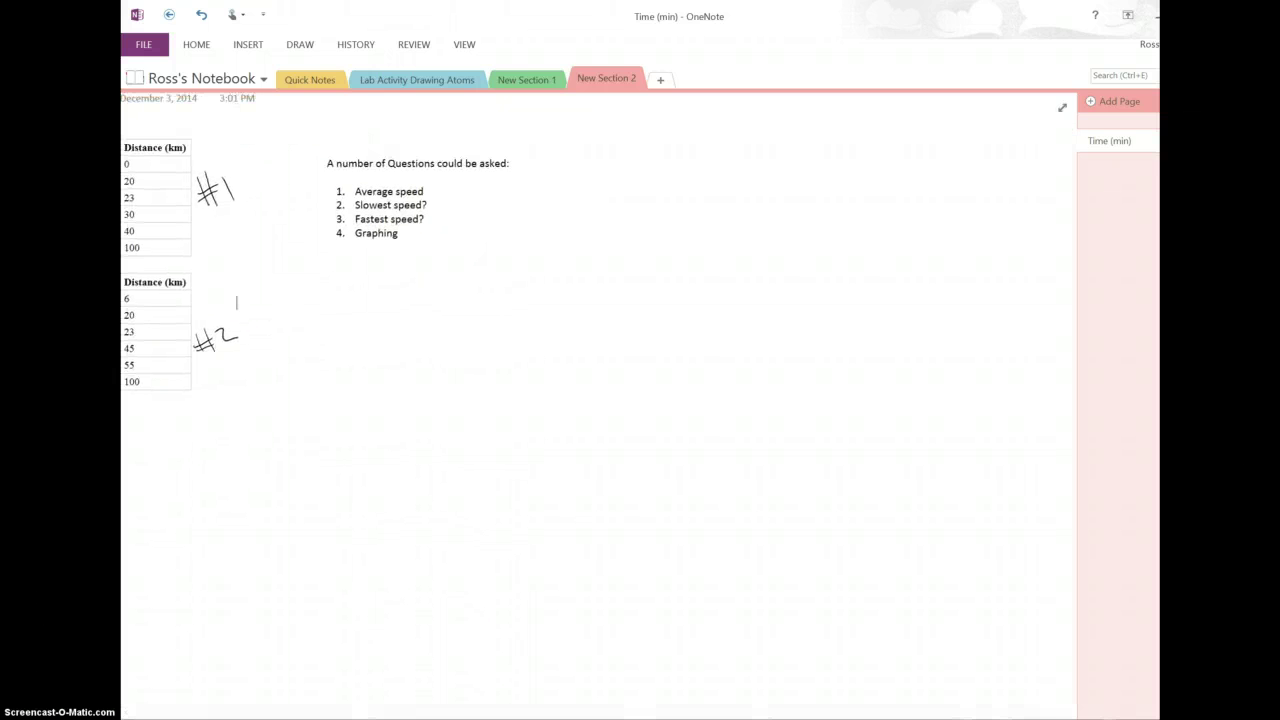
{"action": "scroll", "coordinate": [600, 400], "scroll_direction": "down", "scroll_amount": 1}
{"action": "scroll", "coordinate": [600, 400], "scroll_direction": "up", "scroll_amount": 1}
{"action": "scroll", "coordinate": [600, 400], "scroll_direction": "left", "scroll_amount": 2}
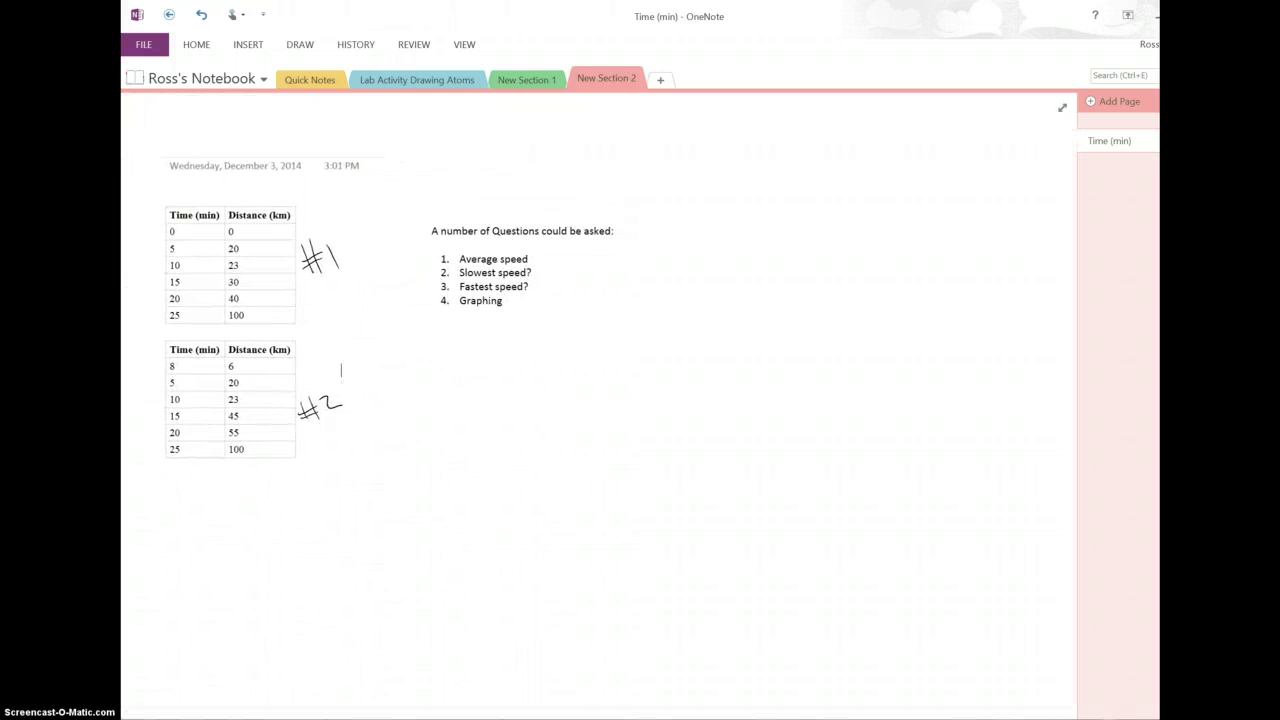
Handwrite 'Avg speed' beside the question list.
{"action": "mouse_move", "coordinate": [588, 296]}
{"action": "left_mouse_down"}
{"action": "mouse_move", "coordinate": [593, 266]}
{"action": "mouse_move", "coordinate": [608, 296]}
{"action": "left_mouse_up"}
{"action": "mouse_move", "coordinate": [590, 290]}
{"action": "left_mouse_down"}
{"action": "mouse_move", "coordinate": [629, 317]}
{"action": "mouse_move", "coordinate": [618, 324]}
{"action": "mouse_move", "coordinate": [610, 274]}
{"action": "mouse_move", "coordinate": [677, 316]}
{"action": "left_mouse_up"}
{"action": "left_click", "coordinate": [610, 293]}
{"action": "left_click_drag", "start_coordinate": [677, 295], "coordinate": [720, 299]}
{"action": "left_click_drag", "start_coordinate": [734, 292], "coordinate": [775, 298]}
Complete it as '= total d / total t', then circle 100 and underline 25 in table #1.
{"action": "mouse_move", "coordinate": [810, 256]}
{"action": "left_mouse_down"}
{"action": "mouse_move", "coordinate": [808, 286]}
{"action": "mouse_move", "coordinate": [816, 271]}
{"action": "left_mouse_up"}
{"action": "left_click_drag", "start_coordinate": [826, 271], "coordinate": [843, 284]}
{"action": "left_click_drag", "start_coordinate": [832, 273], "coordinate": [906, 282]}
{"action": "left_click_drag", "start_coordinate": [918, 250], "coordinate": [916, 284]}
{"action": "mouse_move", "coordinate": [805, 298]}
{"action": "left_mouse_down"}
{"action": "mouse_move", "coordinate": [918, 294]}
{"action": "mouse_move", "coordinate": [816, 334]}
{"action": "mouse_move", "coordinate": [826, 321]}
{"action": "left_mouse_up"}
{"action": "left_click_drag", "start_coordinate": [826, 322], "coordinate": [845, 336]}
{"action": "left_click_drag", "start_coordinate": [835, 322], "coordinate": [918, 334]}
{"action": "left_click_drag", "start_coordinate": [893, 326], "coordinate": [912, 325]}
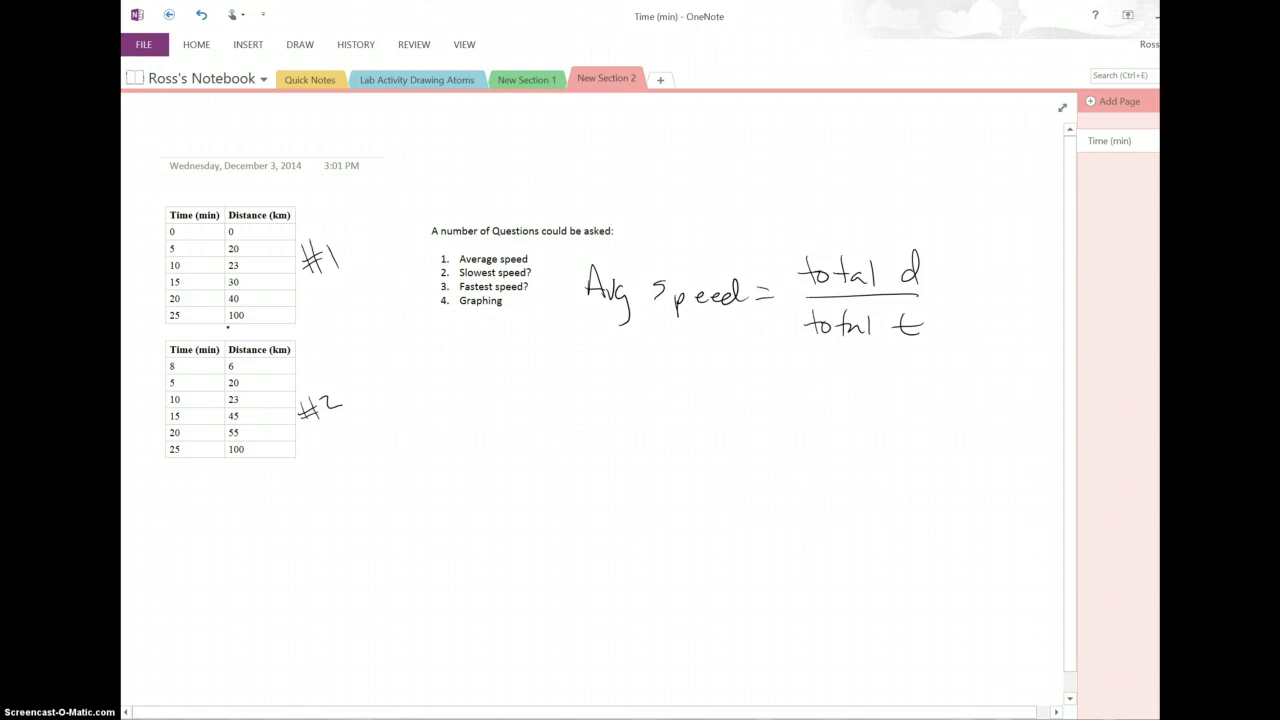
{"action": "mouse_move", "coordinate": [228, 327]}
{"action": "left_mouse_down"}
{"action": "mouse_move", "coordinate": [250, 308]}
{"action": "mouse_move", "coordinate": [242, 332]}
{"action": "left_mouse_up"}
{"action": "mouse_move", "coordinate": [168, 321]}
{"action": "left_mouse_down"}
{"action": "mouse_move", "coordinate": [248, 327]}
{"action": "mouse_move", "coordinate": [229, 329]}
{"action": "left_mouse_up"}
Circle time 0, link 'Average speed' to '1. Avg speed = 100km/25min', and loop table #2.
{"action": "left_click_drag", "start_coordinate": [243, 229], "coordinate": [172, 238]}
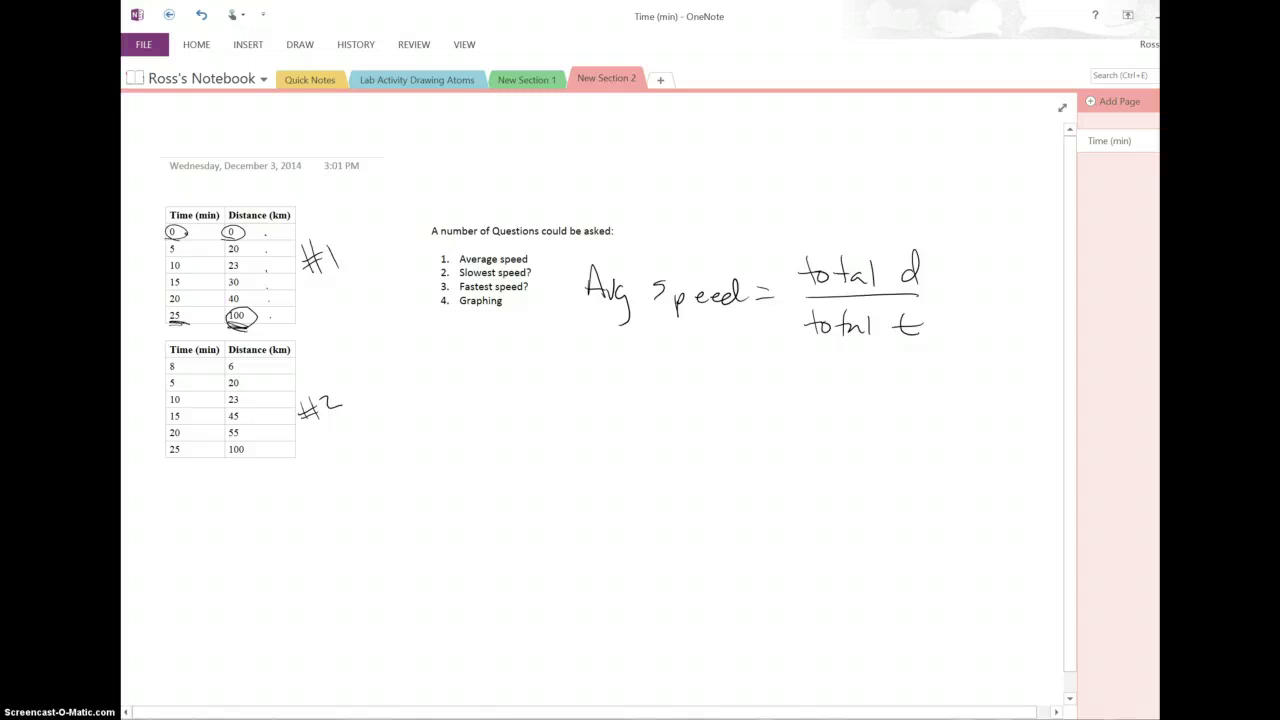
{"action": "mouse_move", "coordinate": [530, 258]}
{"action": "left_mouse_down"}
{"action": "mouse_move", "coordinate": [544, 341]}
{"action": "mouse_move", "coordinate": [597, 422]}
{"action": "mouse_move", "coordinate": [627, 412]}
{"action": "mouse_move", "coordinate": [638, 427]}
{"action": "mouse_move", "coordinate": [646, 414]}
{"action": "mouse_move", "coordinate": [667, 448]}
{"action": "mouse_move", "coordinate": [685, 425]}
{"action": "mouse_move", "coordinate": [693, 442]}
{"action": "mouse_move", "coordinate": [845, 396]}
{"action": "left_mouse_up"}
{"action": "left_click_drag", "start_coordinate": [865, 400], "coordinate": [864, 401]}
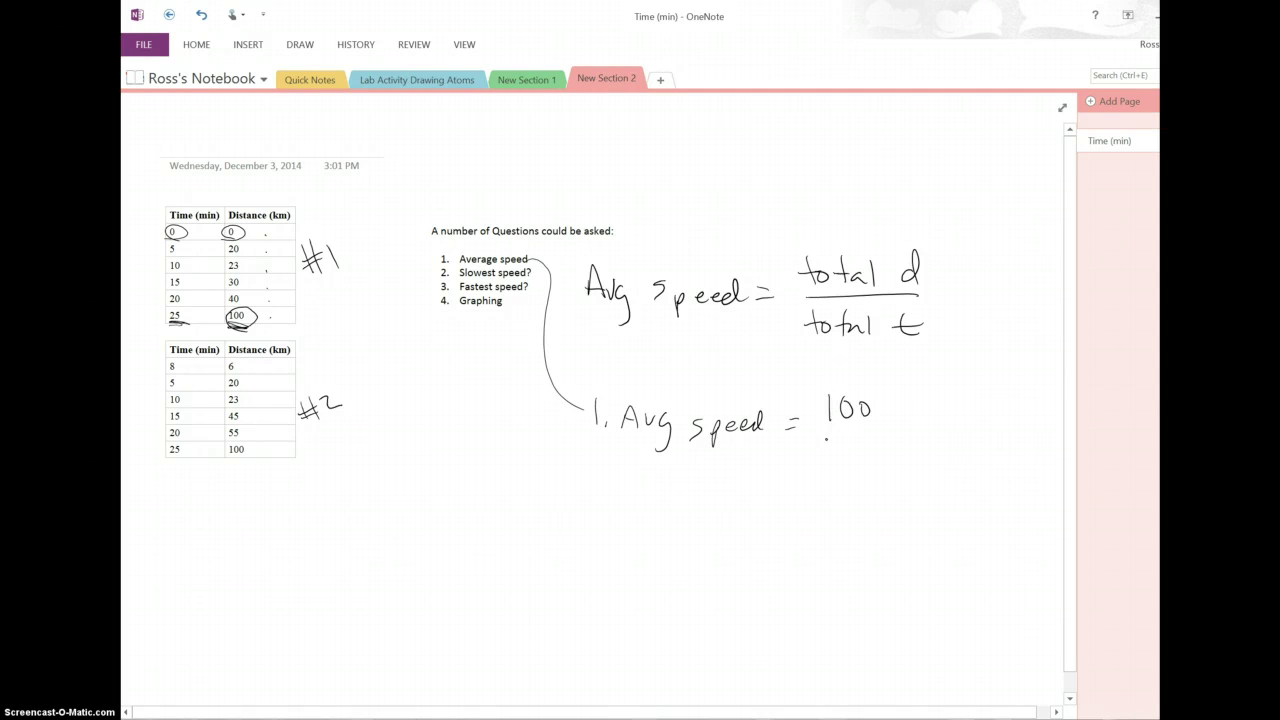
{"action": "mouse_move", "coordinate": [813, 439]}
{"action": "left_mouse_down"}
{"action": "mouse_move", "coordinate": [865, 438]}
{"action": "mouse_move", "coordinate": [821, 467]}
{"action": "mouse_move", "coordinate": [840, 482]}
{"action": "left_mouse_up"}
{"action": "left_click_drag", "start_coordinate": [876, 406], "coordinate": [888, 428]}
{"action": "left_click_drag", "start_coordinate": [885, 419], "coordinate": [907, 432]}
{"action": "left_click_drag", "start_coordinate": [862, 478], "coordinate": [908, 477]}
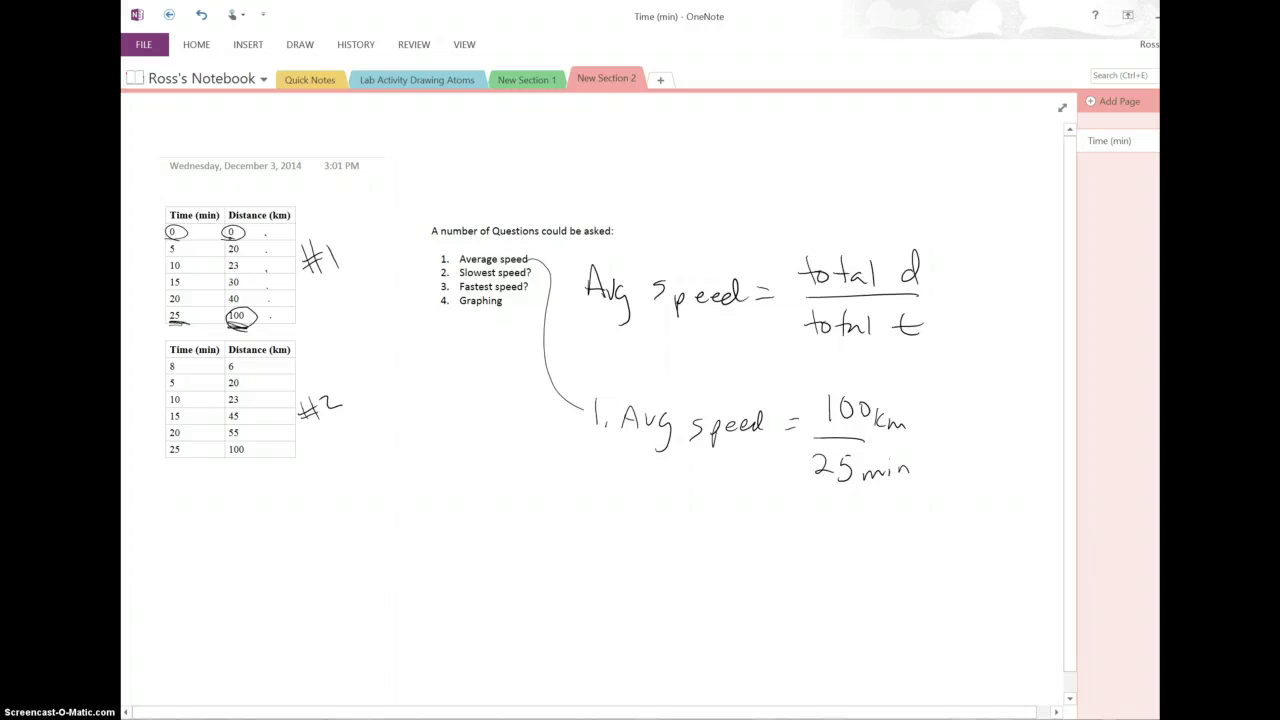
{"action": "mouse_move", "coordinate": [242, 227]}
{"action": "left_mouse_down"}
{"action": "mouse_move", "coordinate": [224, 237]}
{"action": "mouse_move", "coordinate": [240, 226]}
{"action": "left_mouse_up"}
{"action": "mouse_move", "coordinate": [160, 482]}
{"action": "left_mouse_down"}
{"action": "mouse_move", "coordinate": [368, 476]}
{"action": "mouse_move", "coordinate": [361, 362]}
{"action": "mouse_move", "coordinate": [335, 341]}
{"action": "mouse_move", "coordinate": [196, 333]}
{"action": "mouse_move", "coordinate": [139, 379]}
{"action": "mouse_move", "coordinate": [195, 481]}
{"action": "left_mouse_up"}
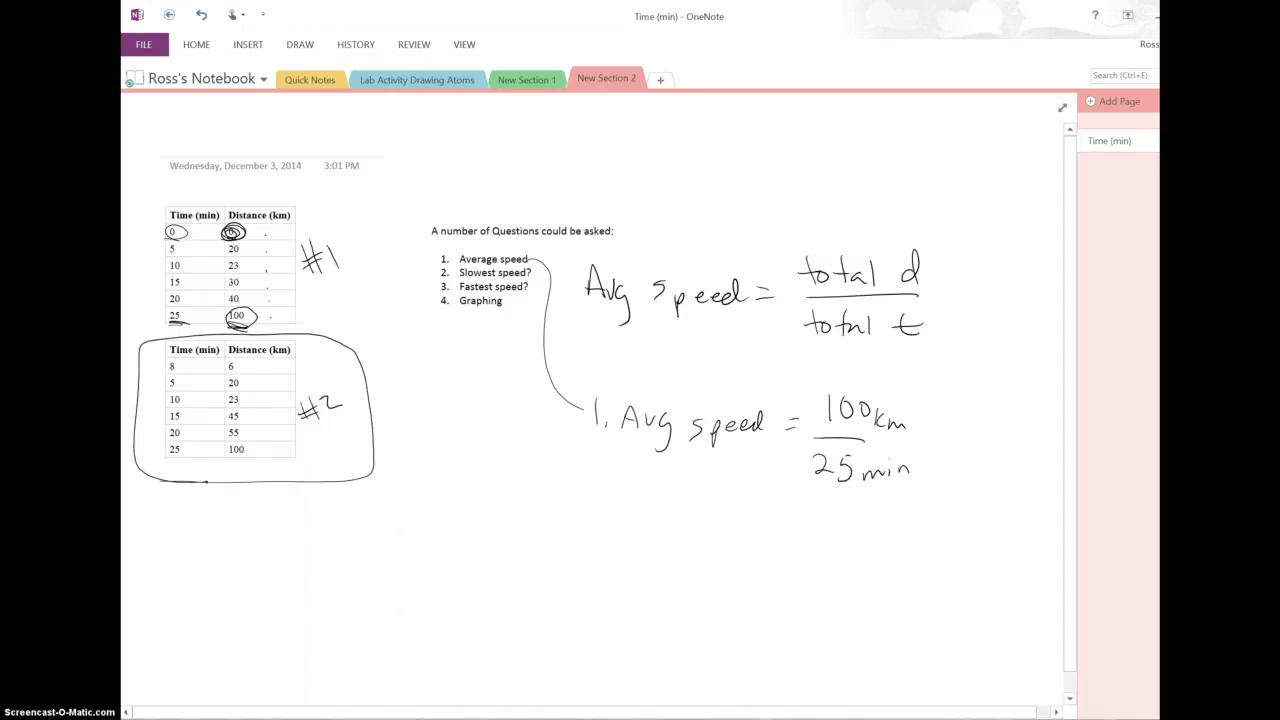
Draw an arrow down and write the fraction (100-0)/(25-0).
{"action": "left_click_drag", "start_coordinate": [631, 487], "coordinate": [659, 553]}
{"action": "mouse_move", "coordinate": [703, 512]}
{"action": "left_mouse_down"}
{"action": "mouse_move", "coordinate": [703, 534]}
{"action": "mouse_move", "coordinate": [717, 514]}
{"action": "left_mouse_up"}
{"action": "left_click_drag", "start_coordinate": [732, 517], "coordinate": [732, 517]}
{"action": "left_click_drag", "start_coordinate": [744, 525], "coordinate": [772, 518]}
{"action": "mouse_move", "coordinate": [700, 549]}
{"action": "left_mouse_down"}
{"action": "mouse_move", "coordinate": [772, 556]}
{"action": "mouse_move", "coordinate": [711, 569]}
{"action": "mouse_move", "coordinate": [720, 582]}
{"action": "left_mouse_up"}
{"action": "mouse_move", "coordinate": [724, 567]}
{"action": "left_mouse_down"}
{"action": "mouse_move", "coordinate": [737, 565]}
{"action": "mouse_move", "coordinate": [721, 586]}
{"action": "mouse_move", "coordinate": [756, 577]}
{"action": "left_mouse_up"}
{"action": "left_click_drag", "start_coordinate": [770, 572], "coordinate": [769, 573]}
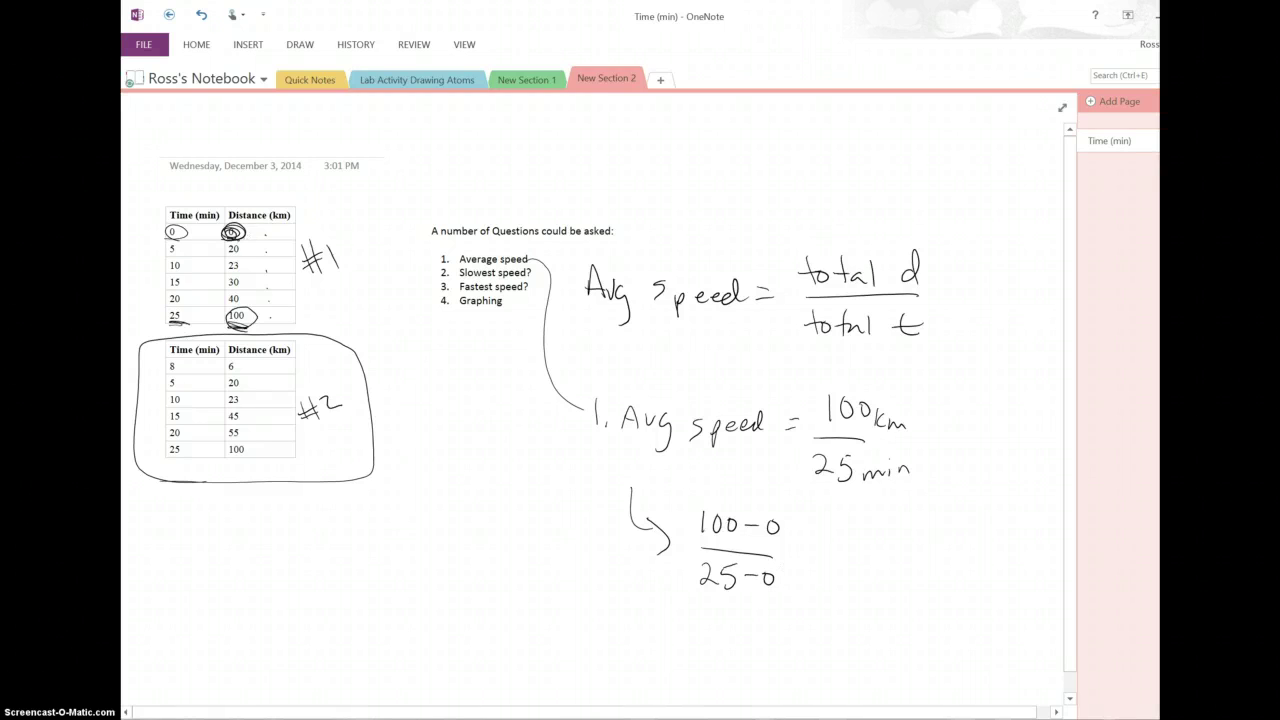
Loop the first-row zeros, circle both fractions, write and box '= 4km/min', then circle question 2.
{"action": "mouse_move", "coordinate": [163, 240]}
{"action": "left_mouse_down"}
{"action": "mouse_move", "coordinate": [262, 236]}
{"action": "mouse_move", "coordinate": [186, 230]}
{"action": "left_mouse_up"}
{"action": "mouse_move", "coordinate": [830, 500]}
{"action": "left_mouse_down"}
{"action": "mouse_move", "coordinate": [840, 395]}
{"action": "mouse_move", "coordinate": [818, 470]}
{"action": "left_mouse_up"}
{"action": "mouse_move", "coordinate": [795, 555]}
{"action": "left_mouse_down"}
{"action": "mouse_move", "coordinate": [692, 604]}
{"action": "mouse_move", "coordinate": [812, 558]}
{"action": "left_mouse_up"}
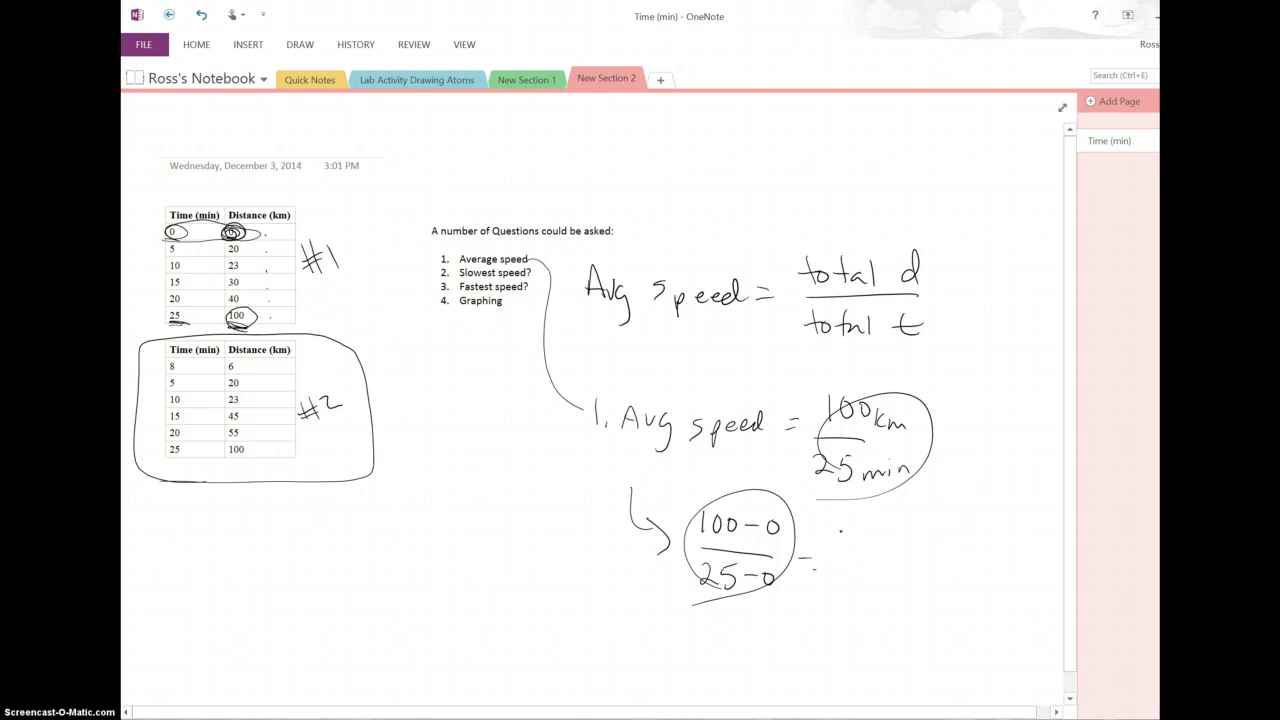
{"action": "mouse_move", "coordinate": [840, 531]}
{"action": "left_mouse_down"}
{"action": "mouse_move", "coordinate": [865, 554]}
{"action": "mouse_move", "coordinate": [872, 540]}
{"action": "mouse_move", "coordinate": [873, 558]}
{"action": "mouse_move", "coordinate": [970, 566]}
{"action": "left_mouse_up"}
{"action": "mouse_move", "coordinate": [848, 578]}
{"action": "left_mouse_down"}
{"action": "mouse_move", "coordinate": [956, 589]}
{"action": "mouse_move", "coordinate": [851, 538]}
{"action": "mouse_move", "coordinate": [862, 582]}
{"action": "left_mouse_up"}
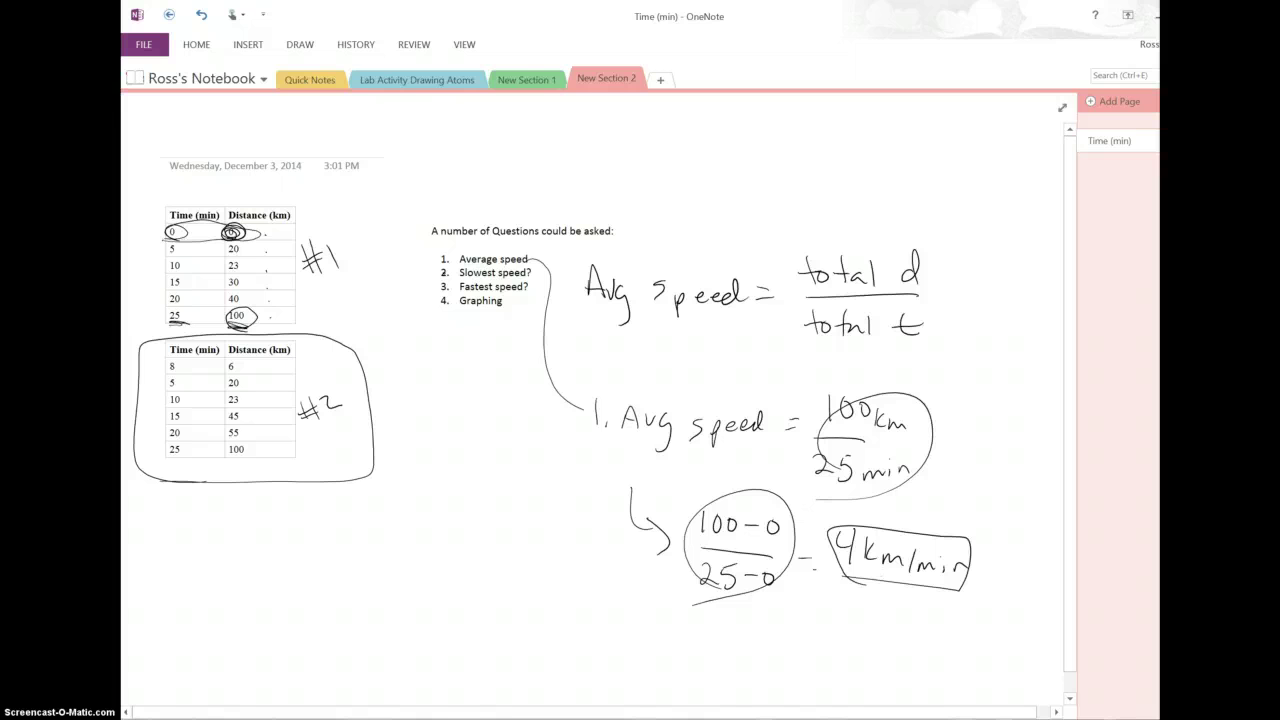
{"action": "left_click_drag", "start_coordinate": [457, 272], "coordinate": [454, 262]}
Erase table #1's old marks, ink gains 20, 3, 7, 10, 60, and loop rows 5–10 min.
{"action": "mouse_move", "coordinate": [187, 240]}
{"action": "left_mouse_down"}
{"action": "mouse_move", "coordinate": [250, 248]}
{"action": "mouse_move", "coordinate": [245, 303]}
{"action": "mouse_move", "coordinate": [216, 337]}
{"action": "mouse_move", "coordinate": [273, 266]}
{"action": "mouse_move", "coordinate": [278, 234]}
{"action": "left_mouse_up"}
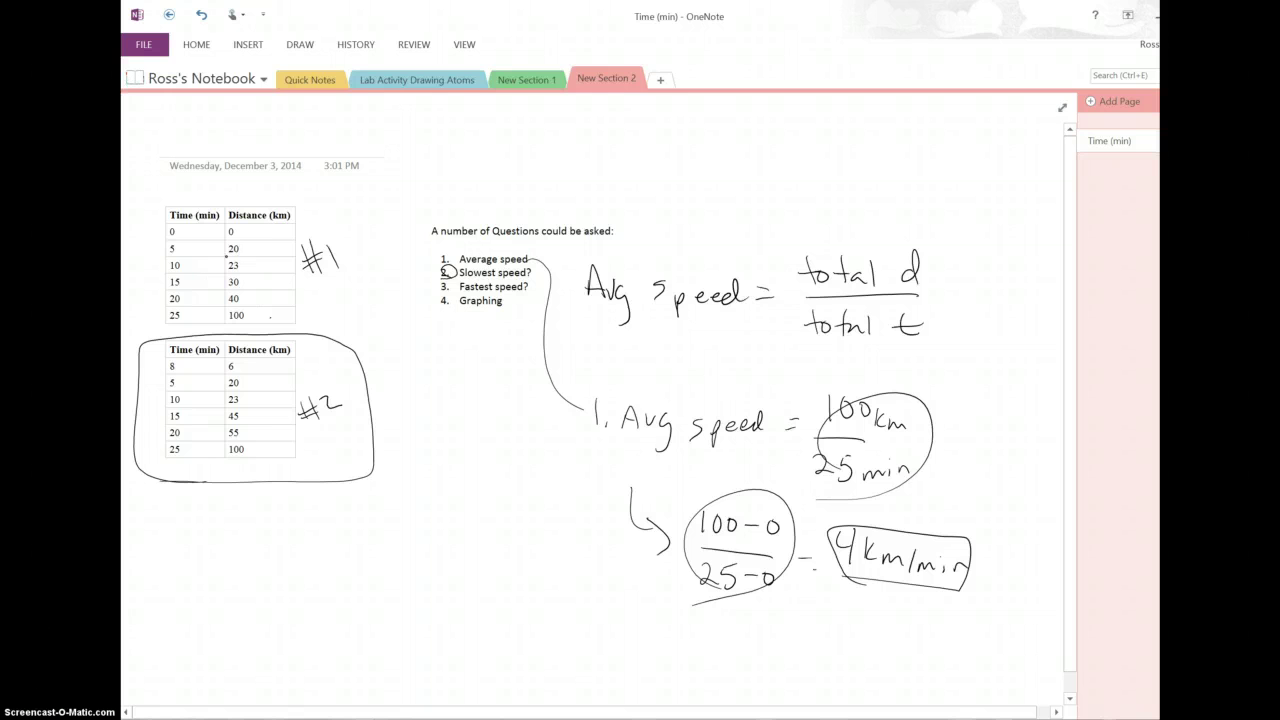
{"action": "left_click_drag", "start_coordinate": [243, 230], "coordinate": [253, 250]}
{"action": "mouse_move", "coordinate": [255, 251]}
{"action": "left_mouse_down"}
{"action": "mouse_move", "coordinate": [261, 268]}
{"action": "mouse_move", "coordinate": [280, 265]}
{"action": "mouse_move", "coordinate": [261, 275]}
{"action": "mouse_move", "coordinate": [257, 285]}
{"action": "mouse_move", "coordinate": [277, 283]}
{"action": "mouse_move", "coordinate": [251, 299]}
{"action": "mouse_move", "coordinate": [263, 299]}
{"action": "left_mouse_up"}
{"action": "mouse_move", "coordinate": [266, 294]}
{"action": "left_mouse_down"}
{"action": "mouse_move", "coordinate": [249, 318]}
{"action": "mouse_move", "coordinate": [278, 317]}
{"action": "left_mouse_up"}
{"action": "left_click", "coordinate": [274, 317]}
{"action": "left_click_drag", "start_coordinate": [263, 234], "coordinate": [277, 234]}
{"action": "mouse_move", "coordinate": [158, 272]}
{"action": "left_mouse_down"}
{"action": "mouse_move", "coordinate": [280, 263]}
{"action": "mouse_move", "coordinate": [296, 248]}
{"action": "mouse_move", "coordinate": [282, 238]}
{"action": "mouse_move", "coordinate": [158, 273]}
{"action": "left_mouse_up"}
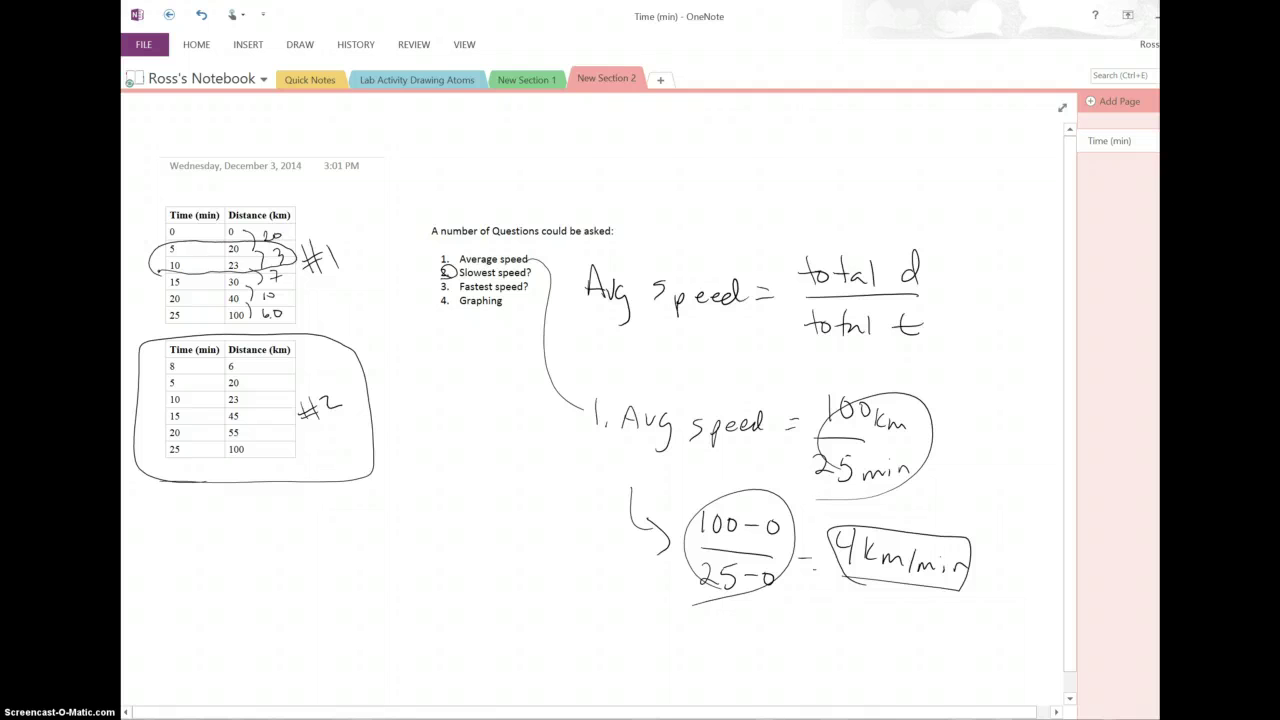
Draw an arrow down from question 2 and write 'found from min 5 to min 10.'.
{"action": "mouse_move", "coordinate": [442, 272]}
{"action": "left_mouse_down"}
{"action": "mouse_move", "coordinate": [432, 302]}
{"action": "mouse_move", "coordinate": [452, 394]}
{"action": "left_mouse_up"}
{"action": "mouse_move", "coordinate": [398, 432]}
{"action": "left_mouse_down"}
{"action": "mouse_move", "coordinate": [410, 452]}
{"action": "mouse_move", "coordinate": [456, 428]}
{"action": "mouse_move", "coordinate": [416, 482]}
{"action": "left_mouse_up"}
{"action": "left_click_drag", "start_coordinate": [418, 478], "coordinate": [472, 472]}
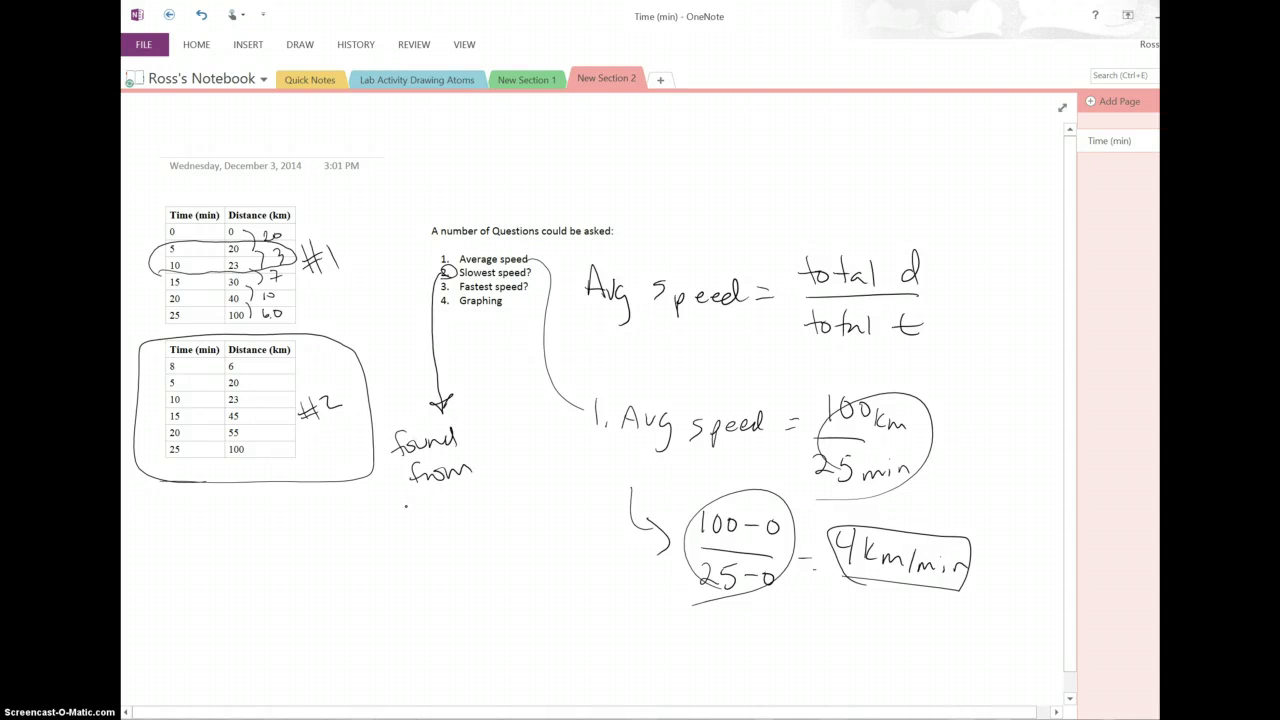
{"action": "left_click_drag", "start_coordinate": [392, 506], "coordinate": [420, 514]}
{"action": "left_click_drag", "start_coordinate": [424, 512], "coordinate": [495, 498]}
{"action": "left_click_drag", "start_coordinate": [484, 498], "coordinate": [508, 500]}
{"action": "left_click_drag", "start_coordinate": [414, 530], "coordinate": [499, 530]}
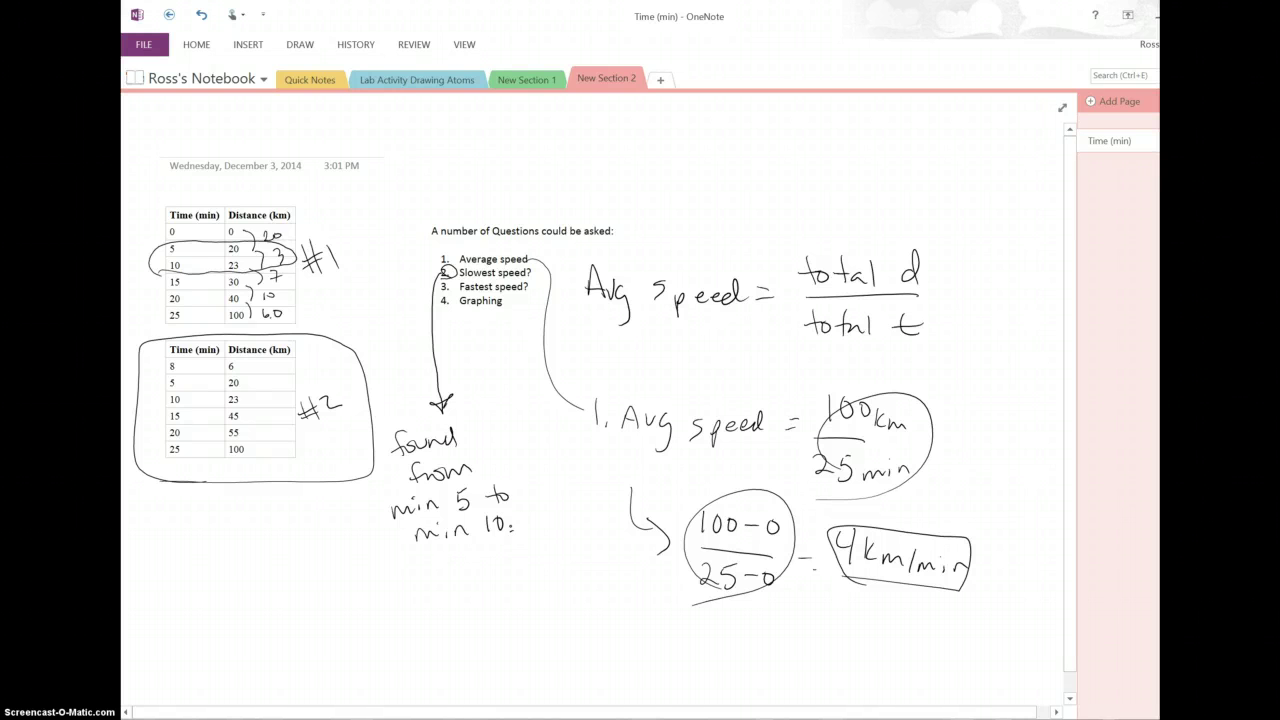
Write 3km/5min below and box it.
{"action": "left_click_drag", "start_coordinate": [406, 566], "coordinate": [410, 588]}
{"action": "mouse_move", "coordinate": [430, 562]}
{"action": "left_mouse_down"}
{"action": "mouse_move", "coordinate": [429, 584]}
{"action": "mouse_move", "coordinate": [466, 578]}
{"action": "mouse_move", "coordinate": [419, 613]}
{"action": "mouse_move", "coordinate": [421, 631]}
{"action": "left_mouse_up"}
{"action": "left_click", "coordinate": [452, 610]}
{"action": "left_click_drag", "start_coordinate": [394, 566], "coordinate": [470, 620]}
{"action": "mouse_move", "coordinate": [465, 556]}
{"action": "left_mouse_down"}
{"action": "mouse_move", "coordinate": [392, 640]}
{"action": "mouse_move", "coordinate": [430, 637]}
{"action": "mouse_move", "coordinate": [470, 609]}
{"action": "left_mouse_up"}
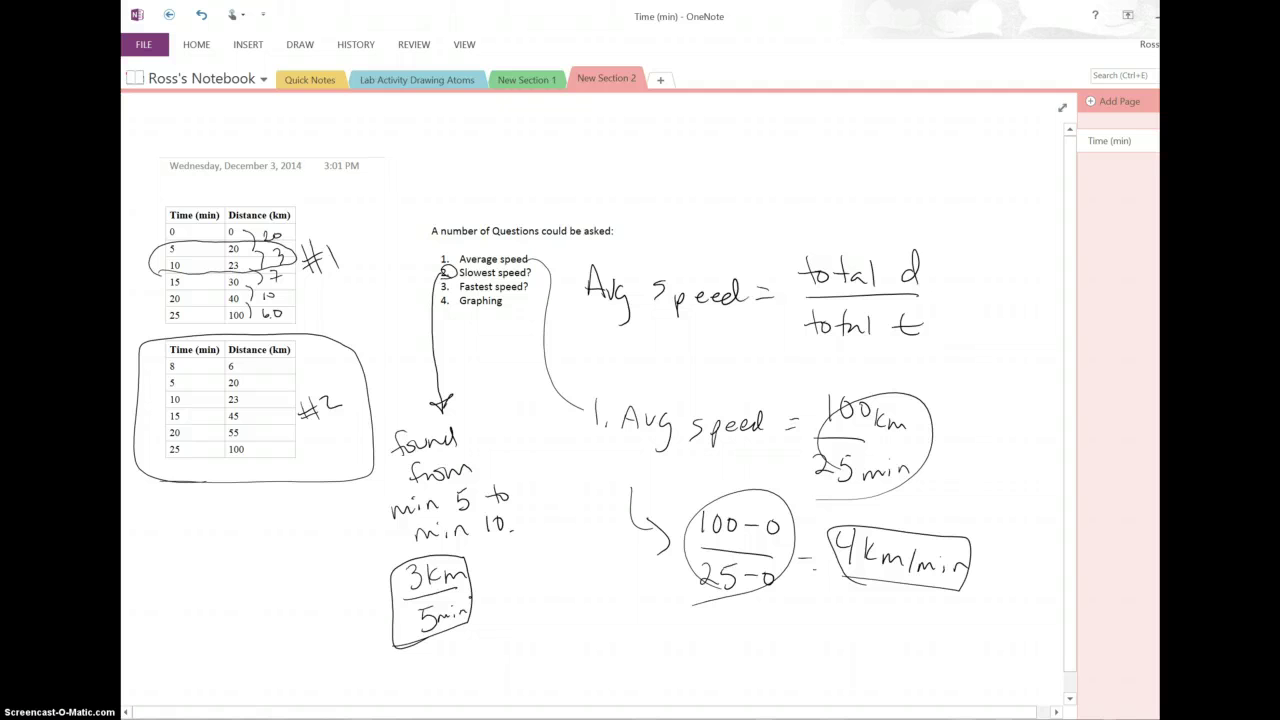
Erase the first average-speed working and loop the 20 and 25 minute rows of table #1.
{"action": "mouse_move", "coordinate": [600, 418]}
{"action": "left_mouse_down"}
{"action": "mouse_move", "coordinate": [678, 407]}
{"action": "mouse_move", "coordinate": [718, 447]}
{"action": "mouse_move", "coordinate": [801, 416]}
{"action": "mouse_move", "coordinate": [664, 508]}
{"action": "mouse_move", "coordinate": [831, 412]}
{"action": "mouse_move", "coordinate": [757, 501]}
{"action": "mouse_move", "coordinate": [878, 499]}
{"action": "mouse_move", "coordinate": [847, 552]}
{"action": "mouse_move", "coordinate": [958, 570]}
{"action": "mouse_move", "coordinate": [785, 555]}
{"action": "mouse_move", "coordinate": [648, 513]}
{"action": "mouse_move", "coordinate": [745, 568]}
{"action": "mouse_move", "coordinate": [758, 535]}
{"action": "mouse_move", "coordinate": [776, 574]}
{"action": "mouse_move", "coordinate": [888, 470]}
{"action": "left_mouse_up"}
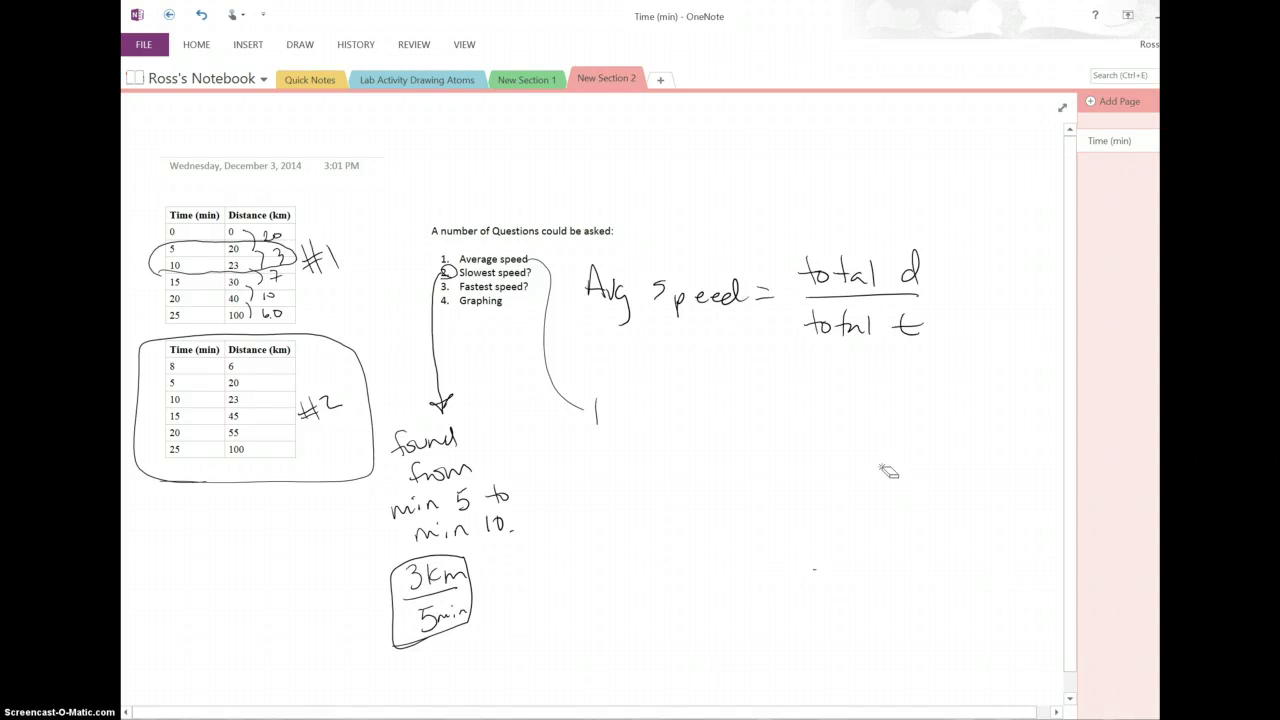
{"action": "mouse_move", "coordinate": [597, 418]}
{"action": "left_mouse_down"}
{"action": "mouse_move", "coordinate": [588, 440]}
{"action": "mouse_move", "coordinate": [601, 462]}
{"action": "left_mouse_up"}
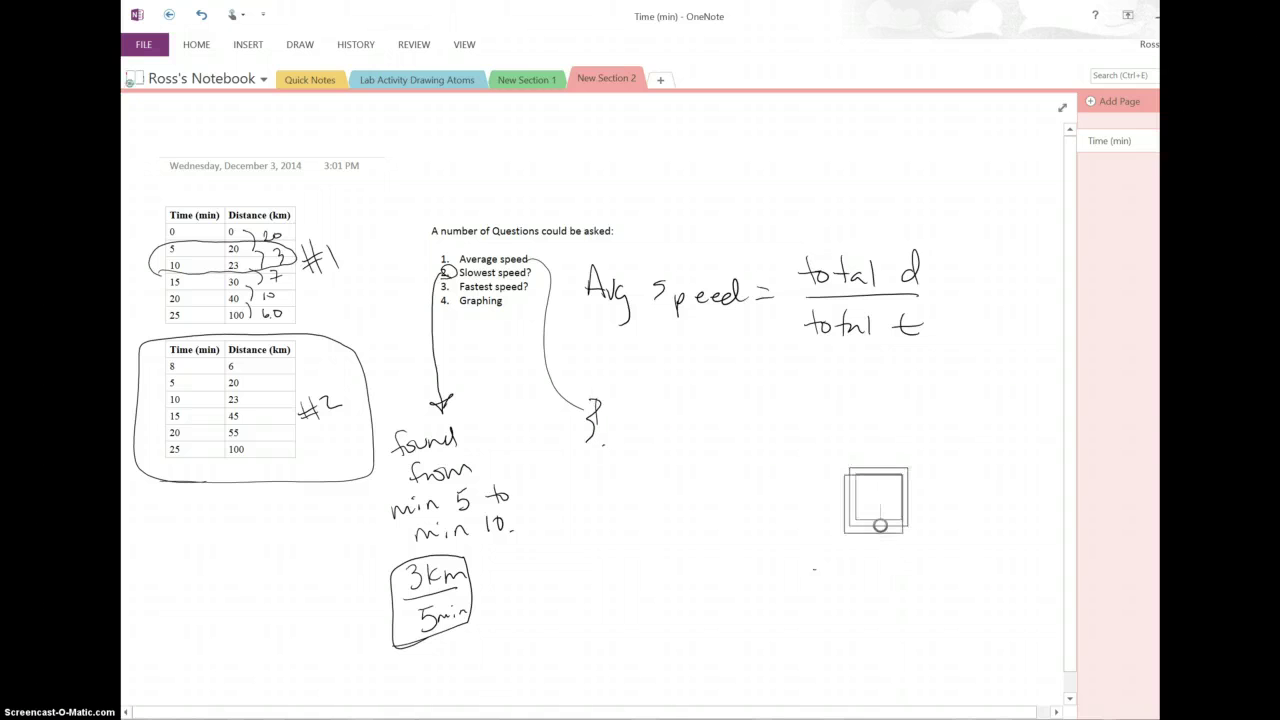
{"action": "right_click", "coordinate": [877, 508]}
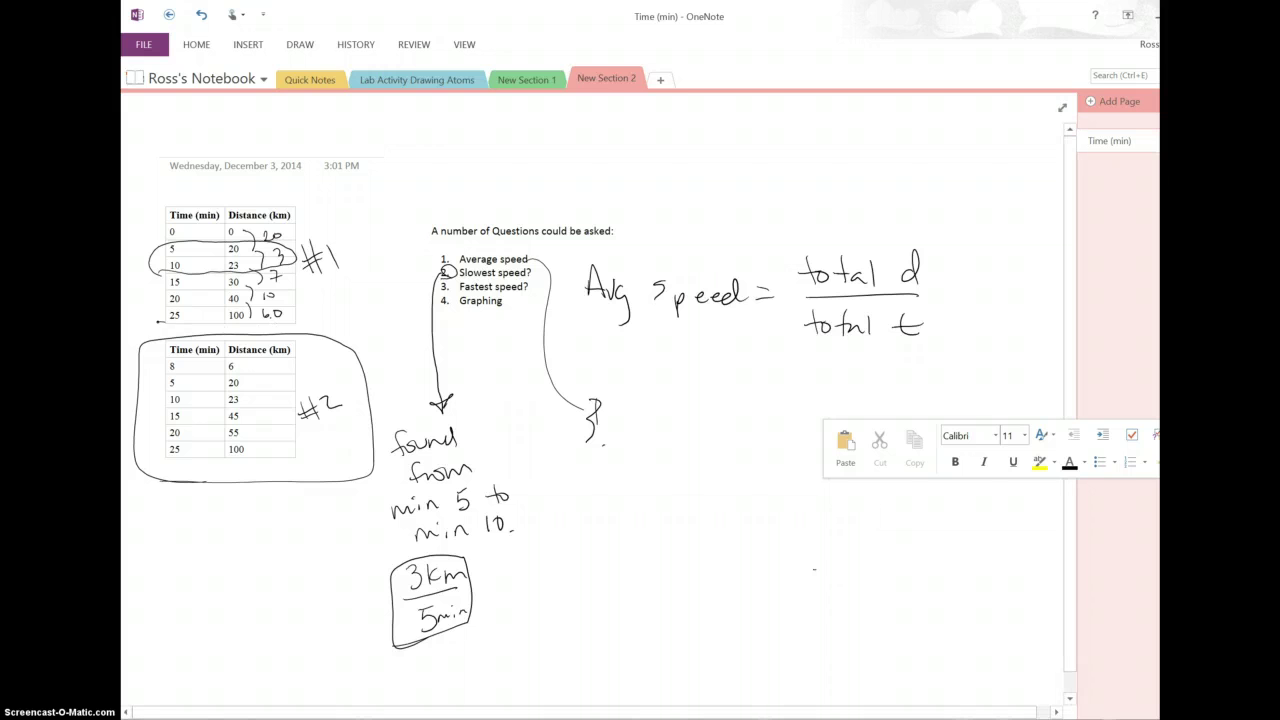
{"action": "mouse_move", "coordinate": [235, 327]}
{"action": "left_mouse_down"}
{"action": "mouse_move", "coordinate": [282, 316]}
{"action": "mouse_move", "coordinate": [262, 289]}
{"action": "mouse_move", "coordinate": [182, 291]}
{"action": "mouse_move", "coordinate": [175, 326]}
{"action": "left_mouse_up"}
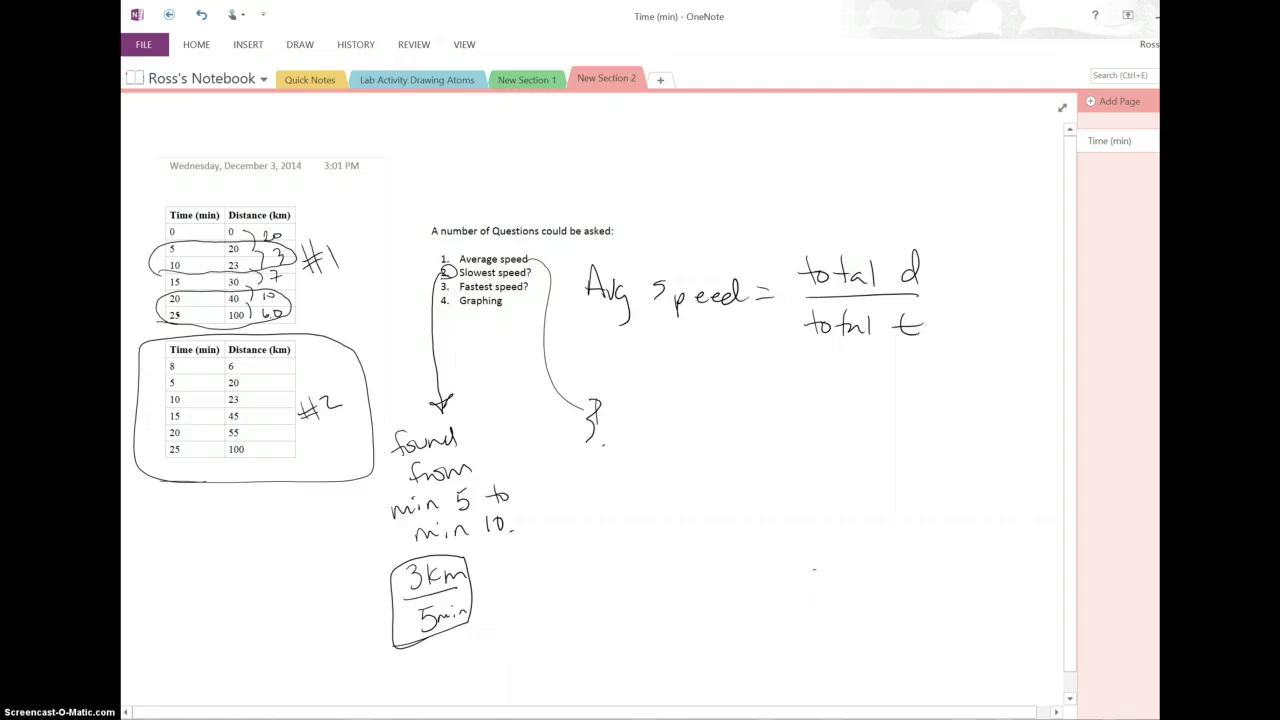
Handwrite 'drove fastest from min 20 - 25' and box it.
{"action": "mouse_move", "coordinate": [650, 400]}
{"action": "left_mouse_down"}
{"action": "mouse_move", "coordinate": [662, 434]}
{"action": "mouse_move", "coordinate": [688, 423]}
{"action": "mouse_move", "coordinate": [774, 436]}
{"action": "mouse_move", "coordinate": [772, 420]}
{"action": "mouse_move", "coordinate": [809, 442]}
{"action": "mouse_move", "coordinate": [815, 425]}
{"action": "mouse_move", "coordinate": [866, 434]}
{"action": "mouse_move", "coordinate": [908, 418]}
{"action": "mouse_move", "coordinate": [899, 427]}
{"action": "mouse_move", "coordinate": [972, 444]}
{"action": "left_mouse_up"}
{"action": "mouse_move", "coordinate": [648, 480]}
{"action": "left_mouse_down"}
{"action": "mouse_move", "coordinate": [766, 476]}
{"action": "mouse_move", "coordinate": [772, 494]}
{"action": "left_mouse_up"}
{"action": "left_click_drag", "start_coordinate": [788, 482], "coordinate": [858, 494]}
{"action": "left_click", "coordinate": [833, 481]}
{"action": "left_click_drag", "start_coordinate": [863, 477], "coordinate": [886, 477]}
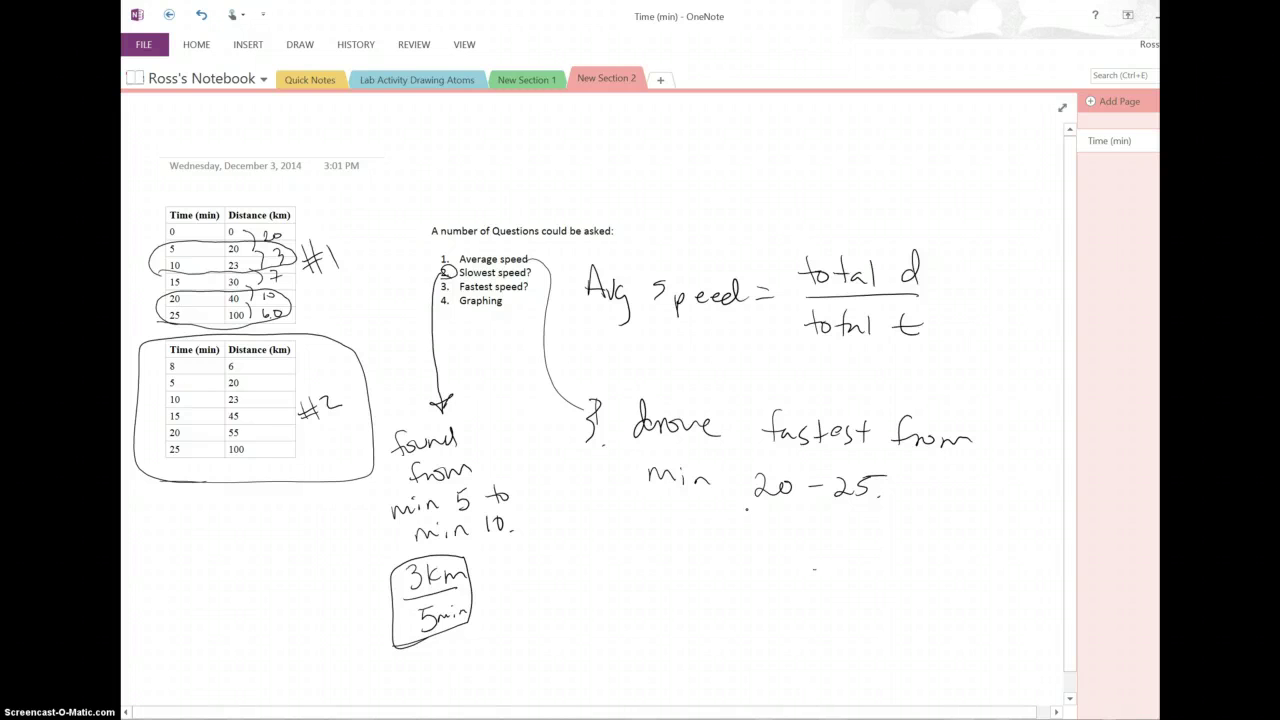
{"action": "mouse_move", "coordinate": [746, 506]}
{"action": "left_mouse_down"}
{"action": "mouse_move", "coordinate": [893, 507]}
{"action": "mouse_move", "coordinate": [904, 480]}
{"action": "mouse_move", "coordinate": [875, 465]}
{"action": "mouse_move", "coordinate": [738, 478]}
{"action": "mouse_move", "coordinate": [760, 506]}
{"action": "left_mouse_up"}
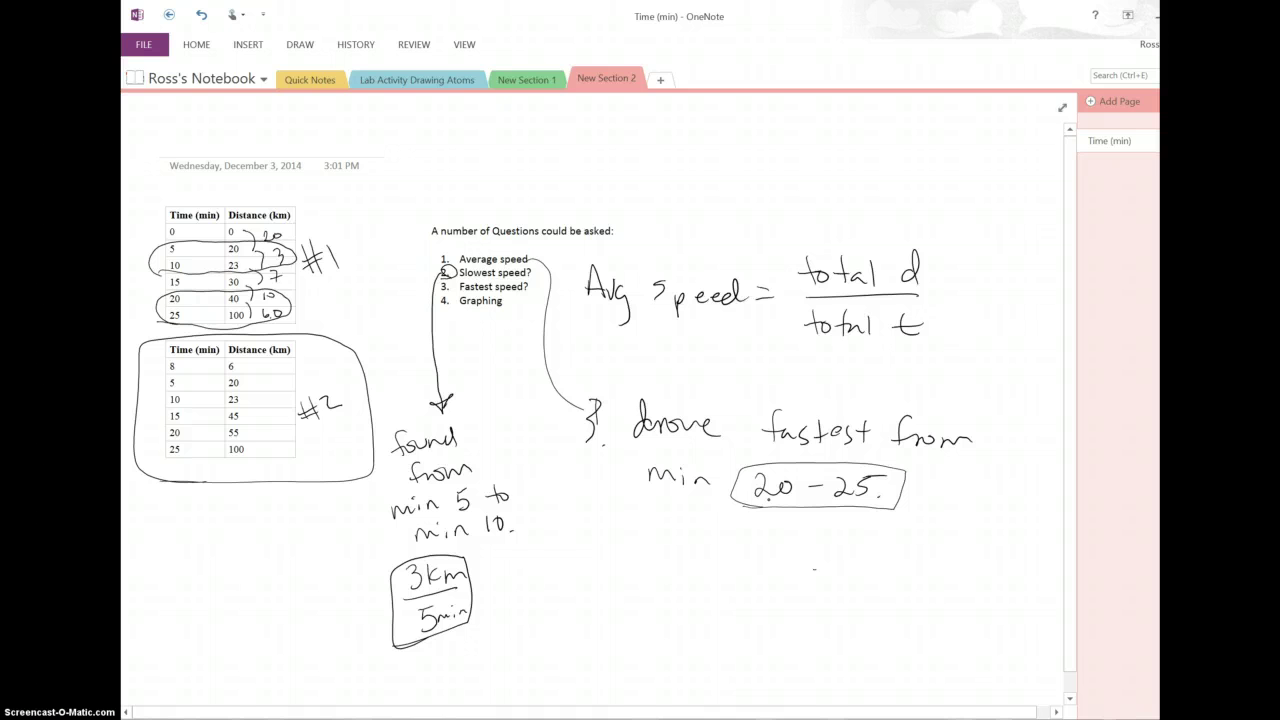
Write 60km/5min = 12km/min, box the answer, and erase the slowest-speed working.
{"action": "mouse_move", "coordinate": [690, 528]}
{"action": "left_mouse_down"}
{"action": "mouse_move", "coordinate": [684, 546]}
{"action": "mouse_move", "coordinate": [714, 538]}
{"action": "mouse_move", "coordinate": [727, 555]}
{"action": "left_mouse_up"}
{"action": "mouse_move", "coordinate": [742, 537]}
{"action": "left_mouse_down"}
{"action": "mouse_move", "coordinate": [746, 552]}
{"action": "mouse_move", "coordinate": [774, 552]}
{"action": "left_mouse_up"}
{"action": "mouse_move", "coordinate": [676, 566]}
{"action": "left_mouse_down"}
{"action": "mouse_move", "coordinate": [753, 559]}
{"action": "mouse_move", "coordinate": [708, 575]}
{"action": "mouse_move", "coordinate": [693, 600]}
{"action": "mouse_move", "coordinate": [781, 600]}
{"action": "left_mouse_up"}
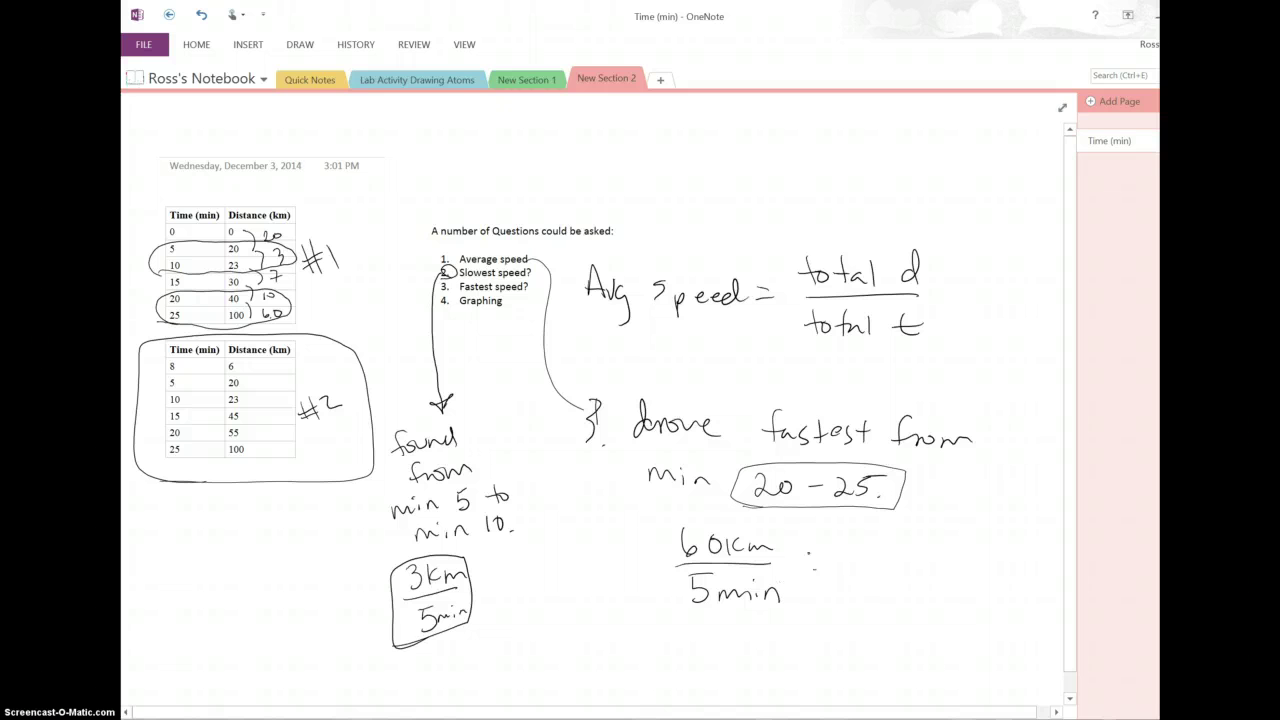
{"action": "left_click_drag", "start_coordinate": [808, 562], "coordinate": [822, 561]}
{"action": "left_click_drag", "start_coordinate": [809, 571], "coordinate": [877, 576]}
{"action": "mouse_move", "coordinate": [889, 563]}
{"action": "left_mouse_down"}
{"action": "mouse_move", "coordinate": [923, 589]}
{"action": "mouse_move", "coordinate": [966, 588]}
{"action": "left_mouse_up"}
{"action": "left_click_drag", "start_coordinate": [971, 588], "coordinate": [980, 578]}
{"action": "mouse_move", "coordinate": [836, 602]}
{"action": "left_mouse_down"}
{"action": "mouse_move", "coordinate": [936, 531]}
{"action": "mouse_move", "coordinate": [832, 600]}
{"action": "left_mouse_up"}
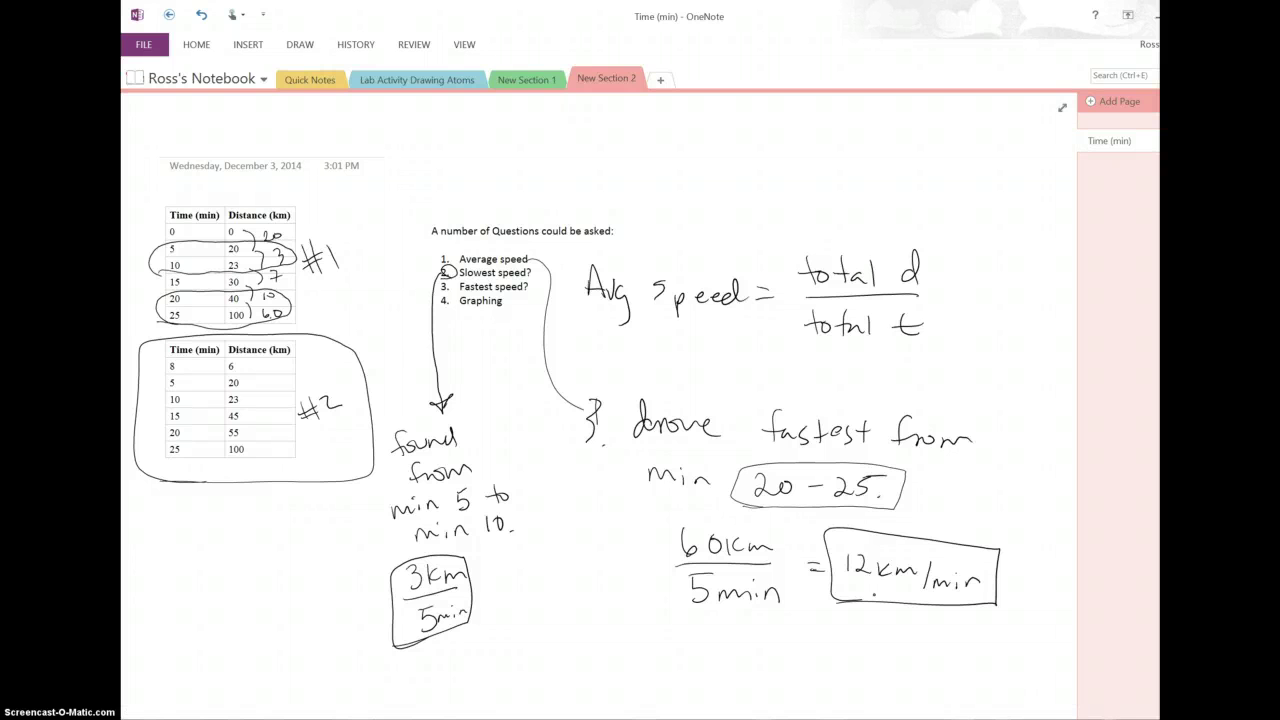
{"action": "mouse_move", "coordinate": [399, 512]}
{"action": "left_mouse_down"}
{"action": "mouse_move", "coordinate": [423, 491]}
{"action": "mouse_move", "coordinate": [401, 626]}
{"action": "mouse_move", "coordinate": [452, 589]}
{"action": "mouse_move", "coordinate": [409, 606]}
{"action": "mouse_move", "coordinate": [503, 560]}
{"action": "mouse_move", "coordinate": [470, 622]}
{"action": "mouse_move", "coordinate": [513, 521]}
{"action": "mouse_move", "coordinate": [532, 524]}
{"action": "mouse_move", "coordinate": [563, 460]}
{"action": "mouse_move", "coordinate": [714, 399]}
{"action": "mouse_move", "coordinate": [607, 443]}
{"action": "mouse_move", "coordinate": [937, 447]}
{"action": "mouse_move", "coordinate": [710, 485]}
{"action": "mouse_move", "coordinate": [907, 491]}
{"action": "mouse_move", "coordinate": [889, 534]}
{"action": "mouse_move", "coordinate": [691, 592]}
{"action": "mouse_move", "coordinate": [736, 513]}
{"action": "mouse_move", "coordinate": [766, 606]}
{"action": "mouse_move", "coordinate": [946, 575]}
{"action": "mouse_move", "coordinate": [979, 585]}
{"action": "mouse_move", "coordinate": [963, 550]}
{"action": "mouse_move", "coordinate": [871, 482]}
{"action": "mouse_move", "coordinate": [856, 507]}
{"action": "mouse_move", "coordinate": [818, 497]}
{"action": "mouse_move", "coordinate": [835, 429]}
{"action": "mouse_move", "coordinate": [845, 476]}
{"action": "mouse_move", "coordinate": [973, 454]}
{"action": "mouse_move", "coordinate": [907, 510]}
{"action": "mouse_move", "coordinate": [891, 476]}
{"action": "left_mouse_up"}
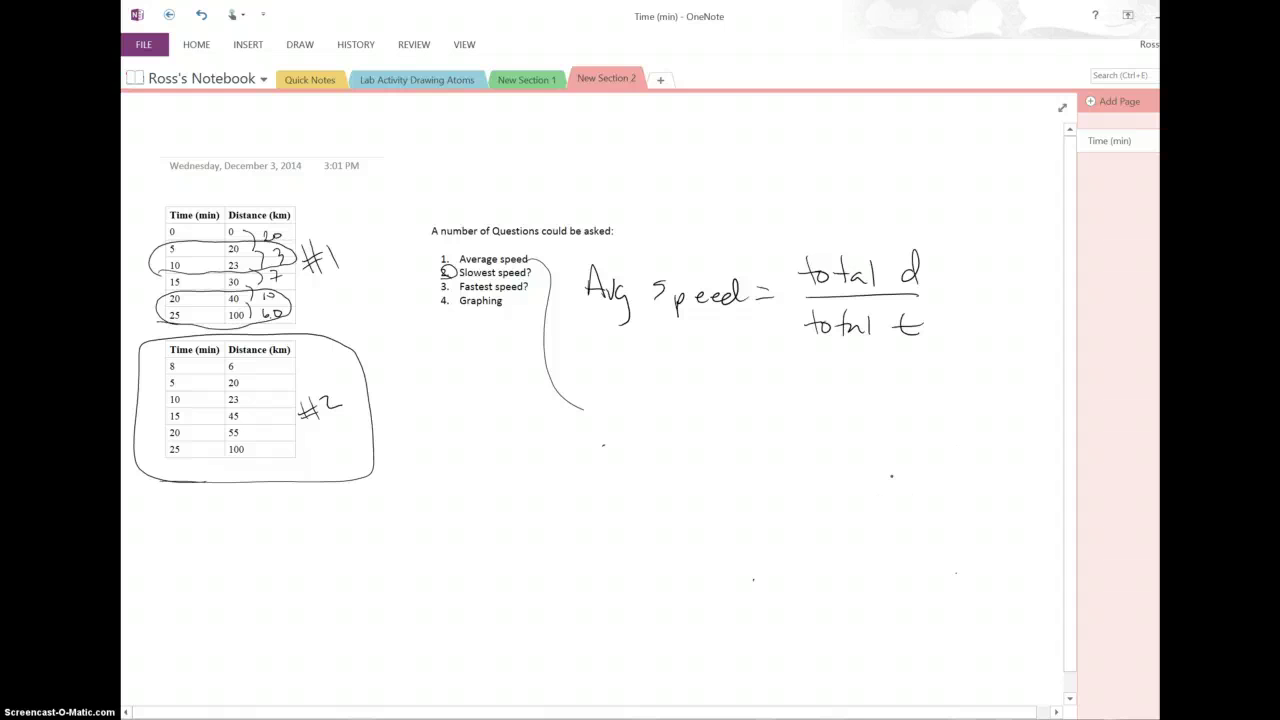
Draw L-shaped graph axes labelled 'time (min)' and 'Distance (km)'.
{"action": "mouse_move", "coordinate": [511, 404]}
{"action": "left_mouse_down"}
{"action": "mouse_move", "coordinate": [521, 597]}
{"action": "mouse_move", "coordinate": [580, 612]}
{"action": "mouse_move", "coordinate": [777, 604]}
{"action": "left_mouse_up"}
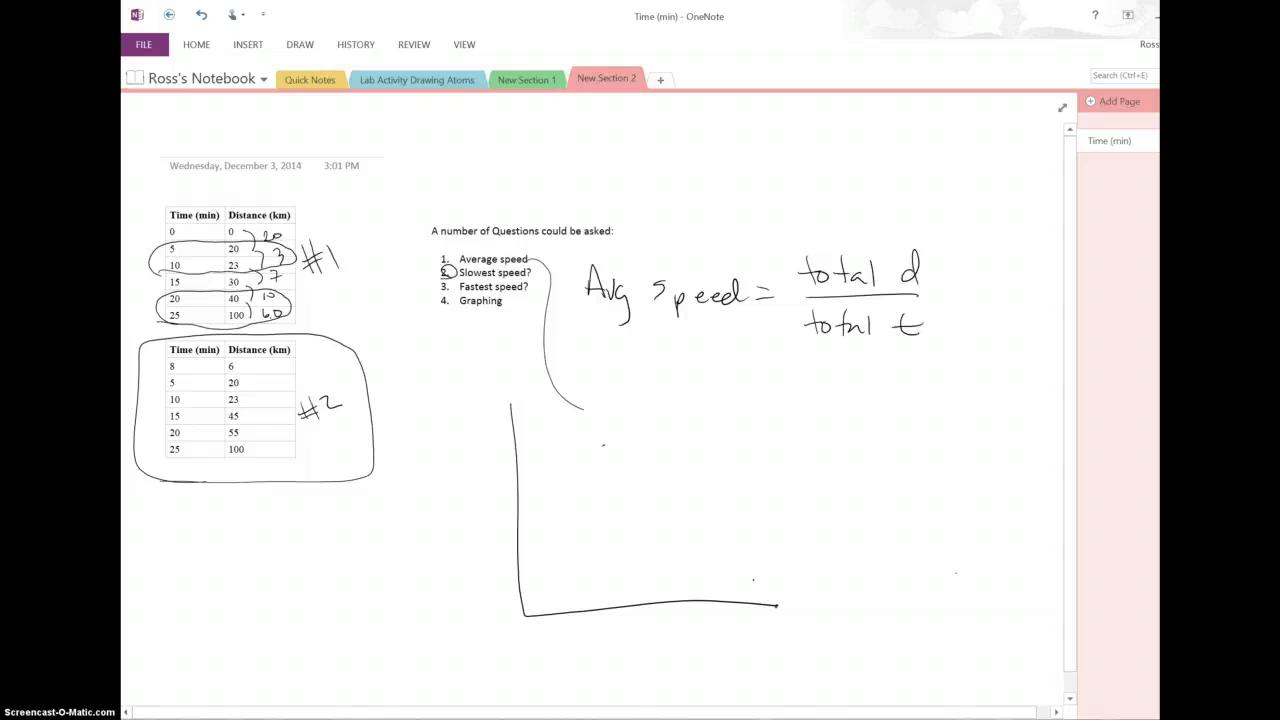
{"action": "mouse_move", "coordinate": [604, 622]}
{"action": "left_mouse_down"}
{"action": "mouse_move", "coordinate": [606, 646]}
{"action": "mouse_move", "coordinate": [622, 632]}
{"action": "mouse_move", "coordinate": [646, 646]}
{"action": "mouse_move", "coordinate": [694, 630]}
{"action": "left_mouse_up"}
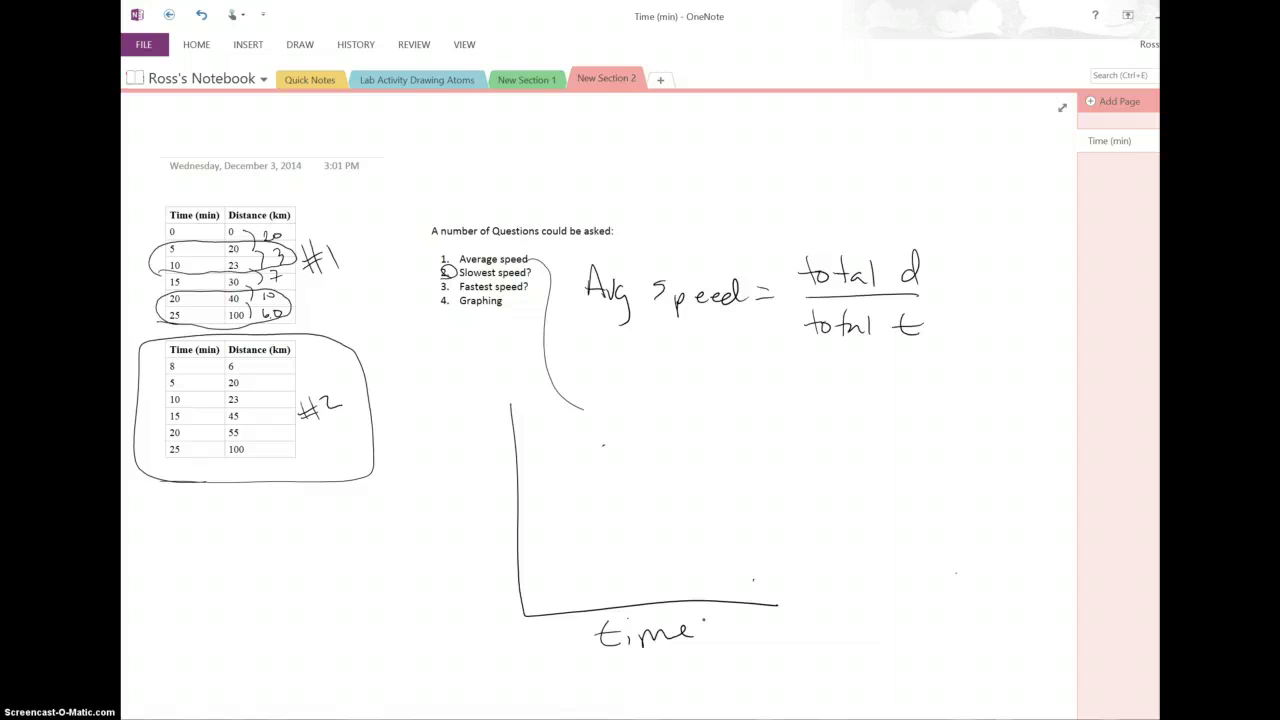
{"action": "mouse_move", "coordinate": [384, 504]}
{"action": "left_mouse_down"}
{"action": "mouse_move", "coordinate": [393, 522]}
{"action": "mouse_move", "coordinate": [485, 500]}
{"action": "left_mouse_up"}
{"action": "mouse_move", "coordinate": [717, 615]}
{"action": "left_mouse_down"}
{"action": "mouse_move", "coordinate": [714, 655]}
{"action": "mouse_move", "coordinate": [743, 646]}
{"action": "left_mouse_up"}
{"action": "left_click_drag", "start_coordinate": [747, 640], "coordinate": [782, 655]}
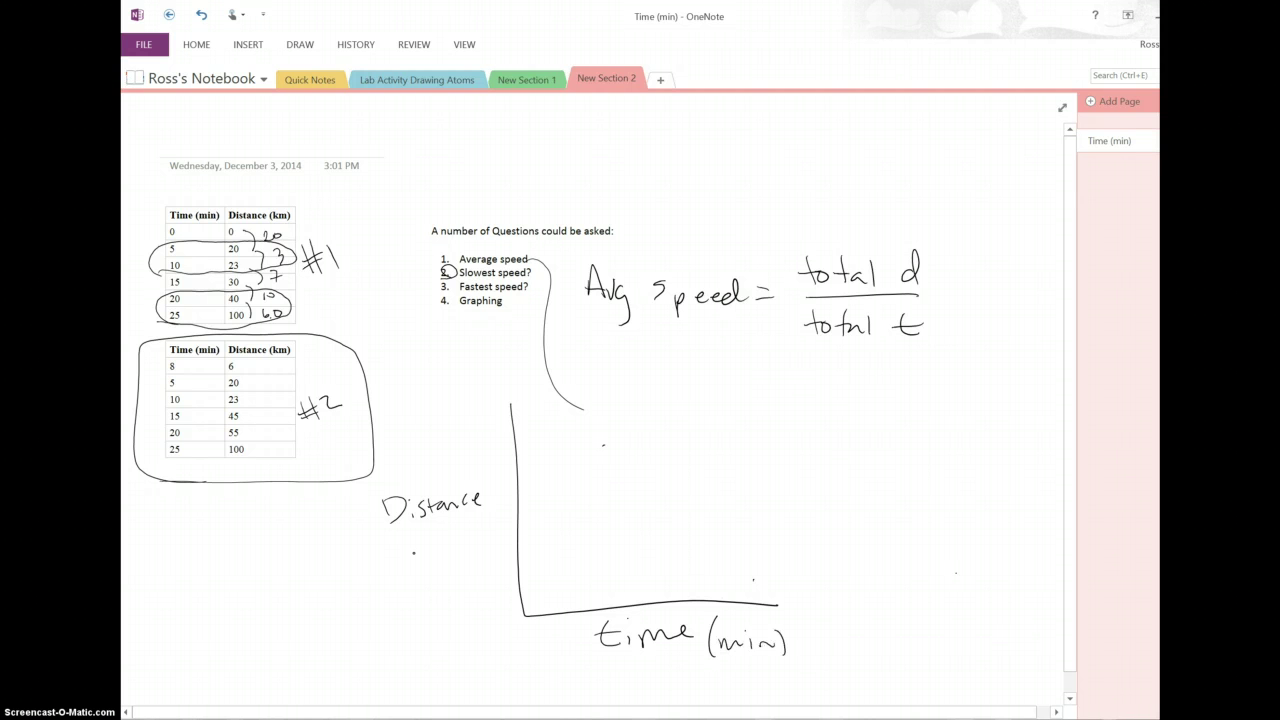
{"action": "mouse_move", "coordinate": [415, 531]}
{"action": "left_mouse_down"}
{"action": "mouse_move", "coordinate": [413, 571]}
{"action": "mouse_move", "coordinate": [468, 556]}
{"action": "left_mouse_up"}
{"action": "left_click_drag", "start_coordinate": [467, 530], "coordinate": [479, 568]}
Start the graph title above the axes with the teacher's 'Speed on his'.
{"action": "mouse_move", "coordinate": [560, 388]}
{"action": "left_mouse_down"}
{"action": "mouse_move", "coordinate": [576, 378]}
{"action": "mouse_move", "coordinate": [640, 390]}
{"action": "left_mouse_up"}
{"action": "left_click_drag", "start_coordinate": [643, 380], "coordinate": [758, 394]}
{"action": "mouse_move", "coordinate": [610, 402]}
{"action": "left_mouse_down"}
{"action": "mouse_move", "coordinate": [600, 418]}
{"action": "mouse_move", "coordinate": [667, 414]}
{"action": "left_mouse_up"}
{"action": "left_click", "coordinate": [688, 412]}
{"action": "mouse_move", "coordinate": [684, 400]}
{"action": "left_mouse_down"}
{"action": "mouse_move", "coordinate": [680, 414]}
{"action": "mouse_move", "coordinate": [766, 421]}
{"action": "left_mouse_up"}
{"action": "left_click_drag", "start_coordinate": [772, 412], "coordinate": [778, 426]}
Finish the title with 'drive to school:'.
{"action": "left_click_drag", "start_coordinate": [664, 440], "coordinate": [704, 446]}
{"action": "left_click_drag", "start_coordinate": [714, 436], "coordinate": [768, 446]}
{"action": "left_click_drag", "start_coordinate": [776, 438], "coordinate": [836, 446]}
{"action": "mouse_move", "coordinate": [848, 428]}
{"action": "left_mouse_down"}
{"action": "mouse_move", "coordinate": [849, 446]}
{"action": "mouse_move", "coordinate": [866, 449]}
{"action": "left_mouse_up"}
{"action": "left_click_drag", "start_coordinate": [874, 442], "coordinate": [880, 448]}
{"action": "left_click_drag", "start_coordinate": [895, 428], "coordinate": [894, 446]}
{"action": "left_click", "coordinate": [901, 441]}
{"action": "left_click", "coordinate": [901, 449]}
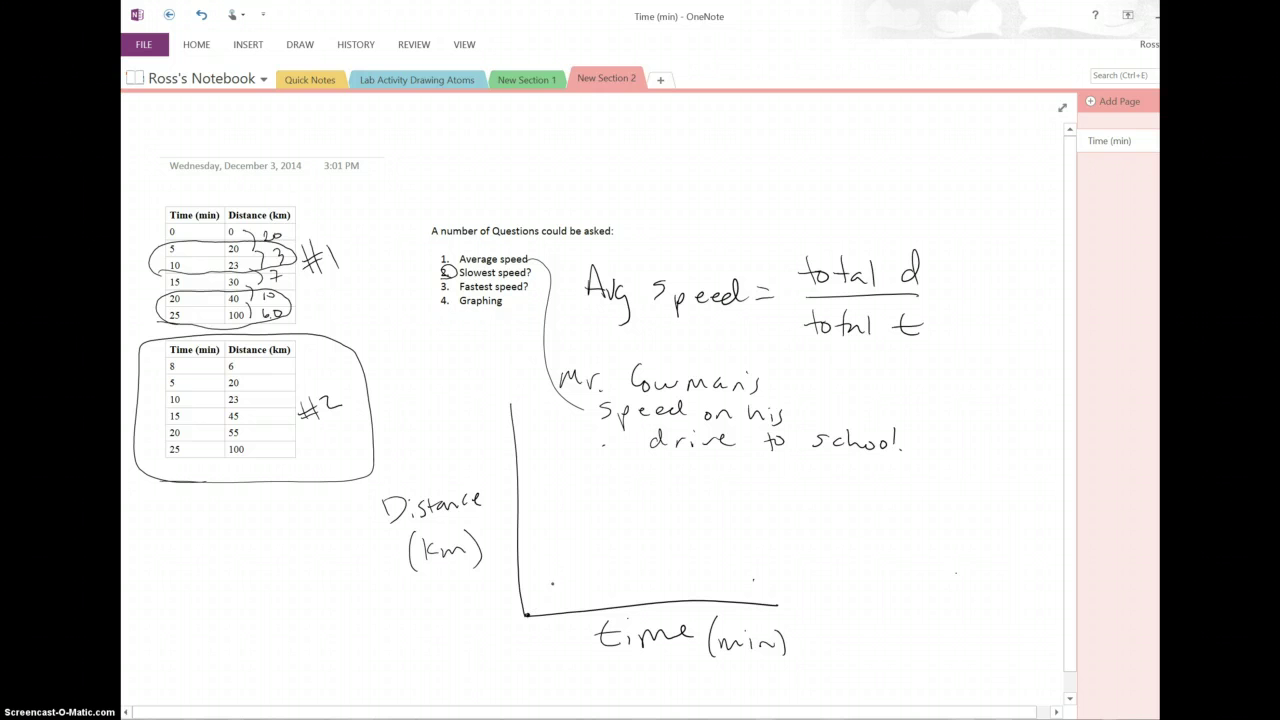
Add tick marks to the axes, circle the title, then erase the axes and their labels.
{"action": "mouse_move", "coordinate": [563, 598]}
{"action": "left_mouse_down"}
{"action": "mouse_move", "coordinate": [565, 627]}
{"action": "mouse_move", "coordinate": [650, 609]}
{"action": "mouse_move", "coordinate": [738, 624]}
{"action": "left_mouse_up"}
{"action": "left_click_drag", "start_coordinate": [718, 401], "coordinate": [734, 399]}
{"action": "mouse_move", "coordinate": [563, 361]}
{"action": "left_mouse_down"}
{"action": "mouse_move", "coordinate": [782, 356]}
{"action": "mouse_move", "coordinate": [806, 396]}
{"action": "mouse_move", "coordinate": [920, 422]}
{"action": "mouse_move", "coordinate": [914, 464]}
{"action": "mouse_move", "coordinate": [696, 473]}
{"action": "mouse_move", "coordinate": [566, 447]}
{"action": "mouse_move", "coordinate": [556, 368]}
{"action": "left_mouse_up"}
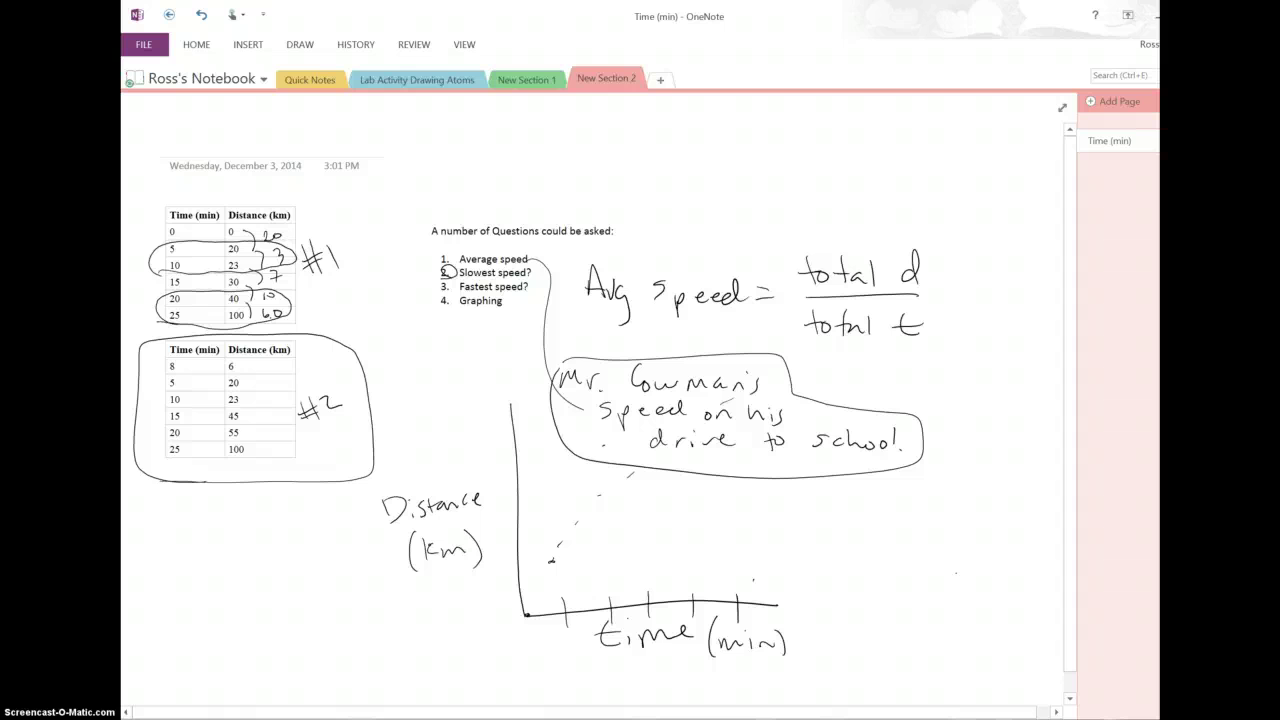
{"action": "mouse_move", "coordinate": [400, 505]}
{"action": "left_mouse_down"}
{"action": "mouse_move", "coordinate": [442, 559]}
{"action": "mouse_move", "coordinate": [536, 543]}
{"action": "mouse_move", "coordinate": [615, 584]}
{"action": "mouse_move", "coordinate": [804, 628]}
{"action": "mouse_move", "coordinate": [723, 640]}
{"action": "mouse_move", "coordinate": [644, 608]}
{"action": "mouse_move", "coordinate": [645, 578]}
{"action": "mouse_move", "coordinate": [556, 578]}
{"action": "mouse_move", "coordinate": [683, 394]}
{"action": "mouse_move", "coordinate": [549, 395]}
{"action": "mouse_move", "coordinate": [800, 399]}
{"action": "mouse_move", "coordinate": [710, 391]}
{"action": "mouse_move", "coordinate": [766, 424]}
{"action": "mouse_move", "coordinate": [625, 464]}
{"action": "mouse_move", "coordinate": [738, 445]}
{"action": "mouse_move", "coordinate": [790, 413]}
{"action": "mouse_move", "coordinate": [797, 447]}
{"action": "mouse_move", "coordinate": [914, 458]}
{"action": "left_mouse_up"}
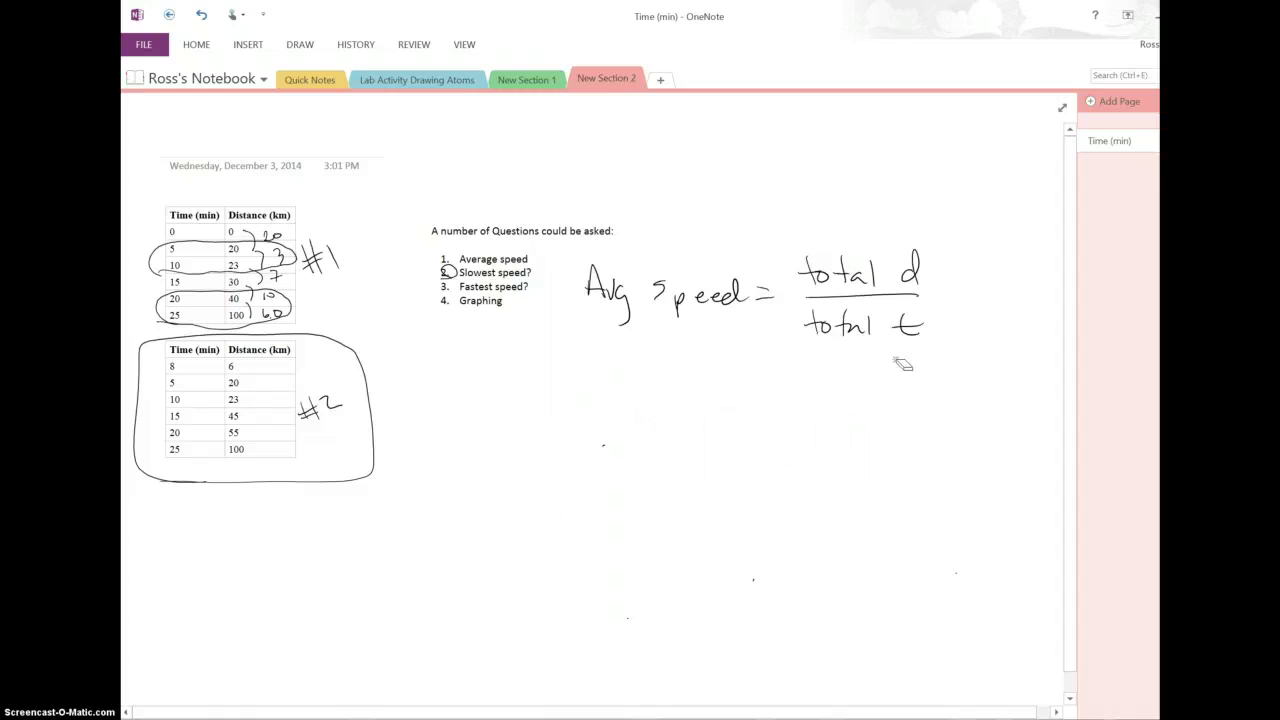
Erase the handwritten average-speed formula and circle table #2's header row.
{"action": "mouse_move", "coordinate": [847, 336]}
{"action": "left_mouse_down"}
{"action": "mouse_move", "coordinate": [894, 312]}
{"action": "mouse_move", "coordinate": [925, 333]}
{"action": "mouse_move", "coordinate": [894, 342]}
{"action": "mouse_move", "coordinate": [666, 308]}
{"action": "mouse_move", "coordinate": [685, 306]}
{"action": "mouse_move", "coordinate": [639, 320]}
{"action": "mouse_move", "coordinate": [733, 314]}
{"action": "mouse_move", "coordinate": [517, 322]}
{"action": "mouse_move", "coordinate": [449, 281]}
{"action": "mouse_move", "coordinate": [150, 301]}
{"action": "mouse_move", "coordinate": [180, 306]}
{"action": "mouse_move", "coordinate": [340, 261]}
{"action": "mouse_move", "coordinate": [288, 312]}
{"action": "left_mouse_up"}
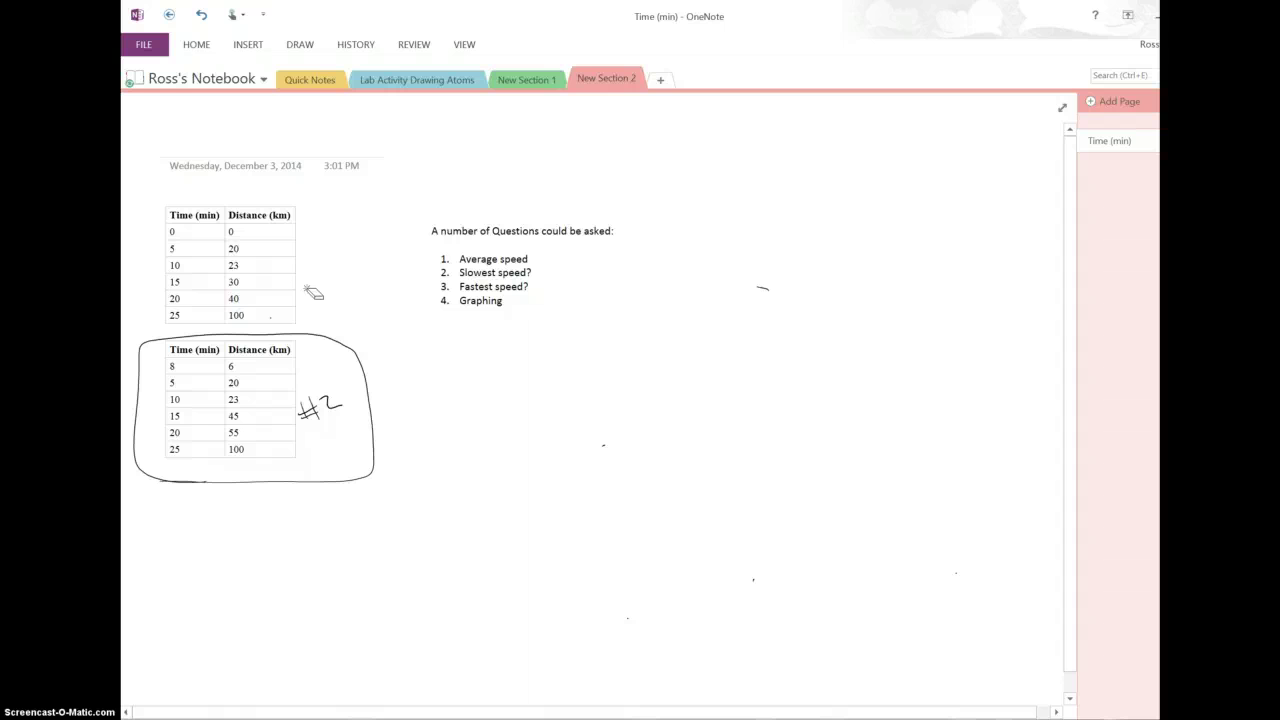
{"action": "mouse_move", "coordinate": [162, 373]}
{"action": "left_mouse_down"}
{"action": "mouse_move", "coordinate": [265, 376]}
{"action": "mouse_move", "coordinate": [306, 356]}
{"action": "mouse_move", "coordinate": [220, 338]}
{"action": "mouse_move", "coordinate": [168, 345]}
{"action": "mouse_move", "coordinate": [182, 375]}
{"action": "left_mouse_up"}
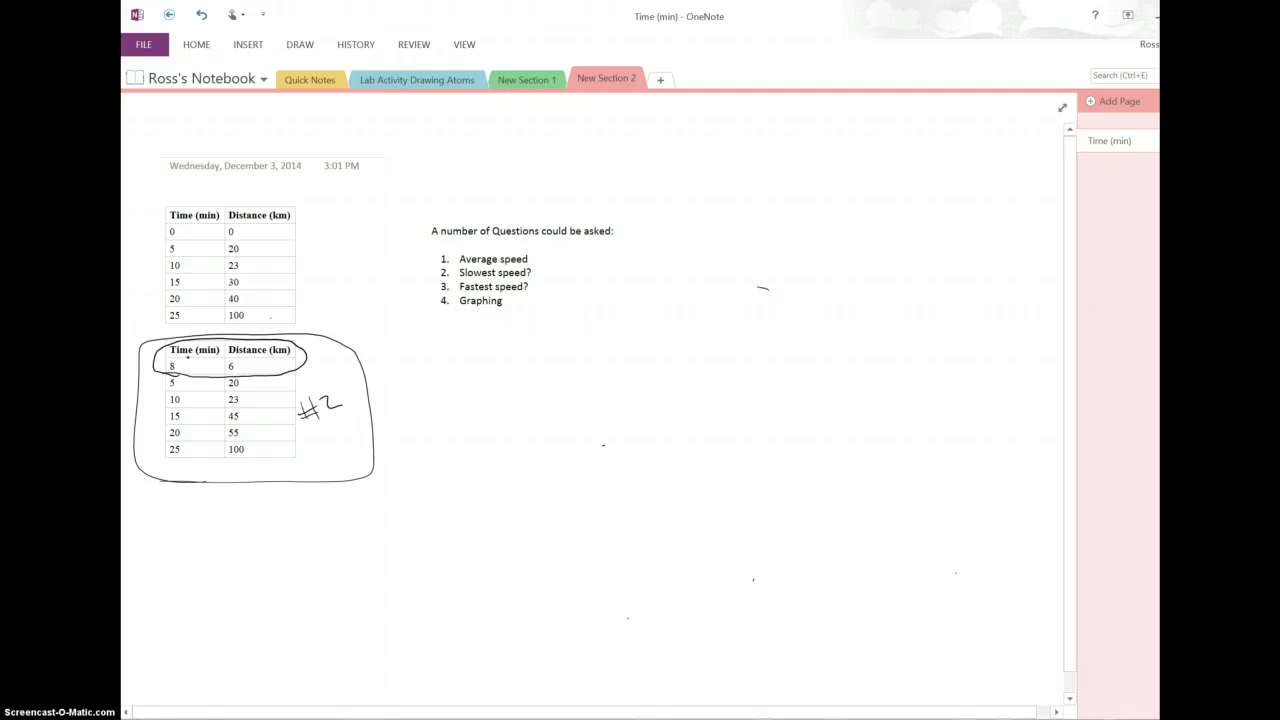
Circle '1. Average speed' and handwrite 'total distance' as the formula's numerator.
{"action": "mouse_move", "coordinate": [439, 268]}
{"action": "left_mouse_down"}
{"action": "mouse_move", "coordinate": [517, 267]}
{"action": "mouse_move", "coordinate": [541, 253]}
{"action": "mouse_move", "coordinate": [448, 266]}
{"action": "left_mouse_up"}
{"action": "scroll", "coordinate": [749, 474], "scroll_direction": "down", "scroll_amount": 1}
{"action": "right_click", "coordinate": [749, 474]}
{"action": "left_click_drag", "start_coordinate": [476, 298], "coordinate": [480, 330]}
{"action": "mouse_move", "coordinate": [460, 318]}
{"action": "left_mouse_down"}
{"action": "mouse_move", "coordinate": [513, 328]}
{"action": "mouse_move", "coordinate": [532, 316]}
{"action": "left_mouse_up"}
{"action": "mouse_move", "coordinate": [540, 318]}
{"action": "left_mouse_down"}
{"action": "mouse_move", "coordinate": [604, 302]}
{"action": "mouse_move", "coordinate": [627, 322]}
{"action": "left_mouse_up"}
{"action": "mouse_move", "coordinate": [648, 294]}
{"action": "left_mouse_down"}
{"action": "mouse_move", "coordinate": [650, 322]}
{"action": "mouse_move", "coordinate": [657, 306]}
{"action": "mouse_move", "coordinate": [684, 318]}
{"action": "left_mouse_up"}
{"action": "left_click_drag", "start_coordinate": [684, 318], "coordinate": [708, 316]}
{"action": "left_click_drag", "start_coordinate": [722, 312], "coordinate": [734, 310]}
Draw the fraction bar and write 'total time' beneath it.
{"action": "left_click_drag", "start_coordinate": [508, 346], "coordinate": [678, 335]}
{"action": "mouse_move", "coordinate": [486, 371]}
{"action": "left_mouse_down"}
{"action": "mouse_move", "coordinate": [483, 396]}
{"action": "mouse_move", "coordinate": [500, 385]}
{"action": "left_mouse_up"}
{"action": "left_click_drag", "start_coordinate": [502, 384], "coordinate": [514, 388]}
{"action": "mouse_move", "coordinate": [538, 366]}
{"action": "left_mouse_down"}
{"action": "mouse_move", "coordinate": [534, 394]}
{"action": "mouse_move", "coordinate": [546, 384]}
{"action": "left_mouse_up"}
{"action": "left_click_drag", "start_coordinate": [546, 382], "coordinate": [562, 392]}
{"action": "mouse_move", "coordinate": [614, 366]}
{"action": "left_mouse_down"}
{"action": "mouse_move", "coordinate": [610, 400]}
{"action": "mouse_move", "coordinate": [630, 382]}
{"action": "mouse_move", "coordinate": [642, 392]}
{"action": "left_mouse_up"}
{"action": "left_click_drag", "start_coordinate": [646, 384], "coordinate": [680, 388]}
Add an equals sign and write 'final d - initial d' as the new numerator.
{"action": "left_click_drag", "start_coordinate": [743, 327], "coordinate": [762, 325]}
{"action": "left_click_drag", "start_coordinate": [745, 345], "coordinate": [764, 343]}
{"action": "left_click_drag", "start_coordinate": [806, 278], "coordinate": [794, 312]}
{"action": "left_click_drag", "start_coordinate": [782, 302], "coordinate": [814, 308]}
{"action": "left_click_drag", "start_coordinate": [818, 308], "coordinate": [842, 310]}
{"action": "mouse_move", "coordinate": [850, 284]}
{"action": "left_mouse_down"}
{"action": "mouse_move", "coordinate": [852, 310]}
{"action": "mouse_move", "coordinate": [921, 300]}
{"action": "mouse_move", "coordinate": [972, 314]}
{"action": "left_mouse_up"}
{"action": "left_click", "coordinate": [937, 300]}
{"action": "left_click_drag", "start_coordinate": [966, 300], "coordinate": [978, 300]}
{"action": "left_click_drag", "start_coordinate": [979, 302], "coordinate": [997, 316]}
{"action": "left_click_drag", "start_coordinate": [1022, 302], "coordinate": [1023, 314]}
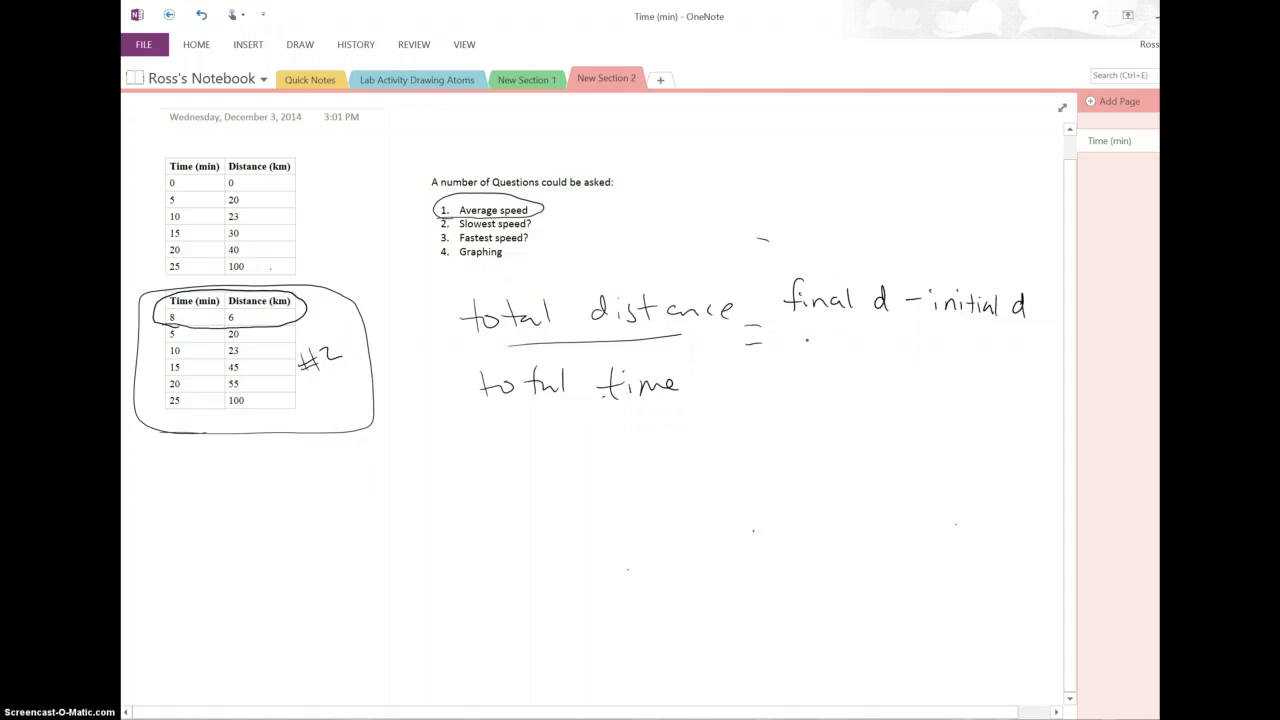
Draw a second fraction bar with 'final t - initial t' as the denominator.
{"action": "mouse_move", "coordinate": [796, 334]}
{"action": "left_mouse_down"}
{"action": "mouse_move", "coordinate": [1010, 326]}
{"action": "mouse_move", "coordinate": [784, 384]}
{"action": "mouse_move", "coordinate": [794, 374]}
{"action": "left_mouse_up"}
{"action": "mouse_move", "coordinate": [803, 372]}
{"action": "left_mouse_down"}
{"action": "mouse_move", "coordinate": [803, 384]}
{"action": "mouse_move", "coordinate": [832, 384]}
{"action": "left_mouse_up"}
{"action": "left_click_drag", "start_coordinate": [848, 372], "coordinate": [857, 374]}
{"action": "mouse_move", "coordinate": [886, 360]}
{"action": "left_mouse_down"}
{"action": "mouse_move", "coordinate": [881, 384]}
{"action": "mouse_move", "coordinate": [919, 373]}
{"action": "mouse_move", "coordinate": [1006, 384]}
{"action": "left_mouse_up"}
{"action": "mouse_move", "coordinate": [1034, 368]}
{"action": "left_mouse_down"}
{"action": "mouse_move", "coordinate": [1030, 390]}
{"action": "mouse_move", "coordinate": [1040, 375]}
{"action": "left_mouse_up"}
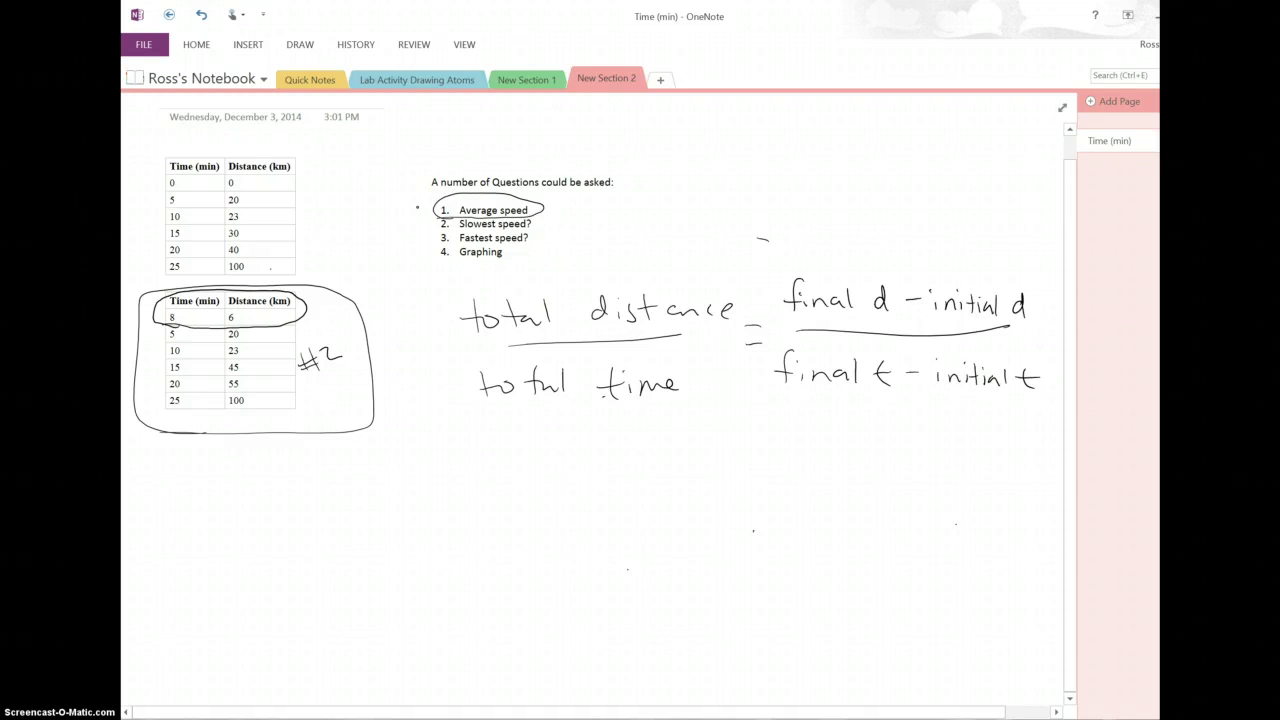
Strike through '1. Average speed', ink distance-difference links beside table #2, and circle 'Fastest speed?'.
{"action": "left_click_drag", "start_coordinate": [412, 212], "coordinate": [553, 211]}
{"action": "left_click_drag", "start_coordinate": [434, 209], "coordinate": [526, 216]}
{"action": "left_click_drag", "start_coordinate": [236, 316], "coordinate": [252, 404]}
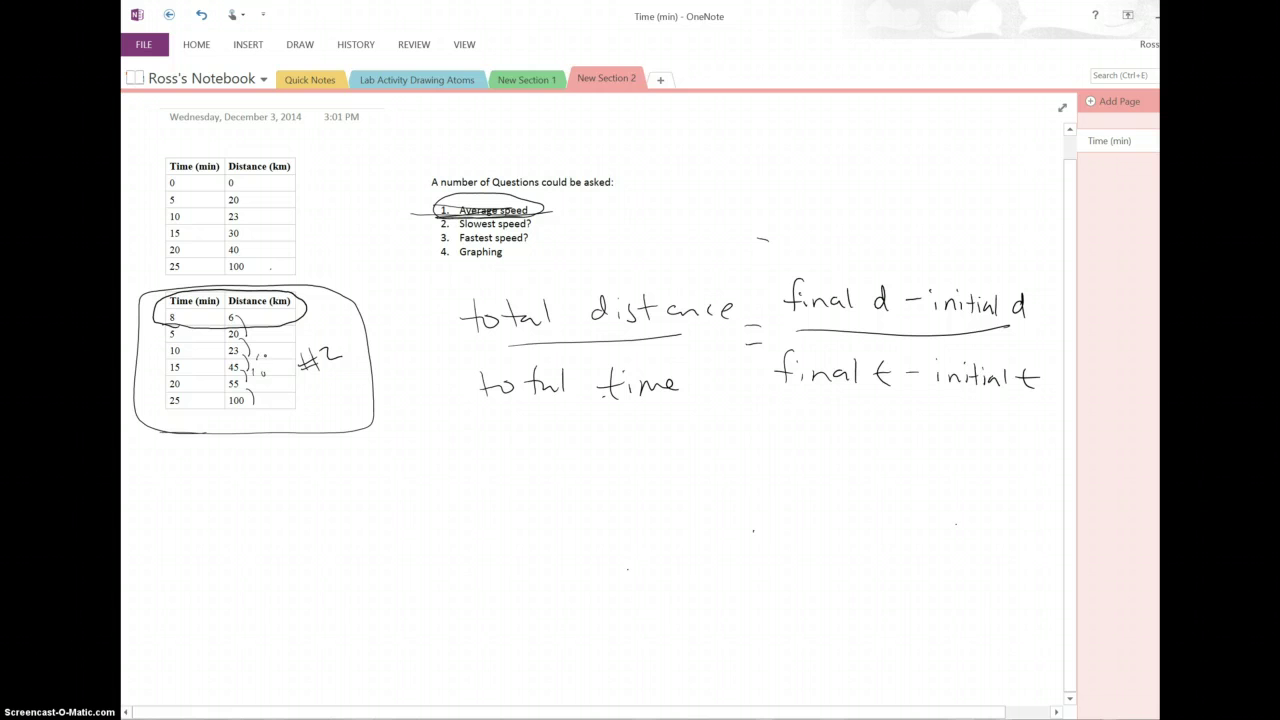
{"action": "mouse_move", "coordinate": [265, 355]}
{"action": "left_mouse_down"}
{"action": "mouse_move", "coordinate": [275, 365]}
{"action": "mouse_move", "coordinate": [262, 345]}
{"action": "left_mouse_up"}
{"action": "mouse_move", "coordinate": [440, 223]}
{"action": "left_mouse_down"}
{"action": "mouse_move", "coordinate": [530, 226]}
{"action": "mouse_move", "coordinate": [430, 252]}
{"action": "left_mouse_up"}
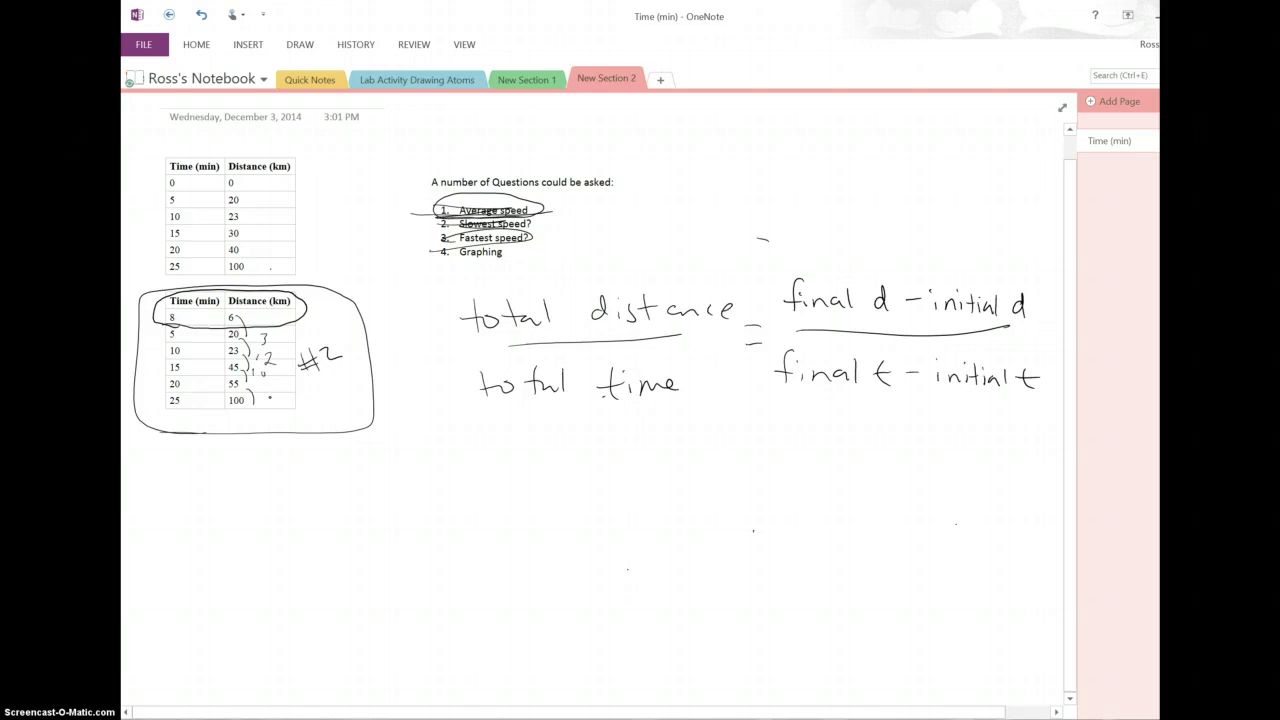